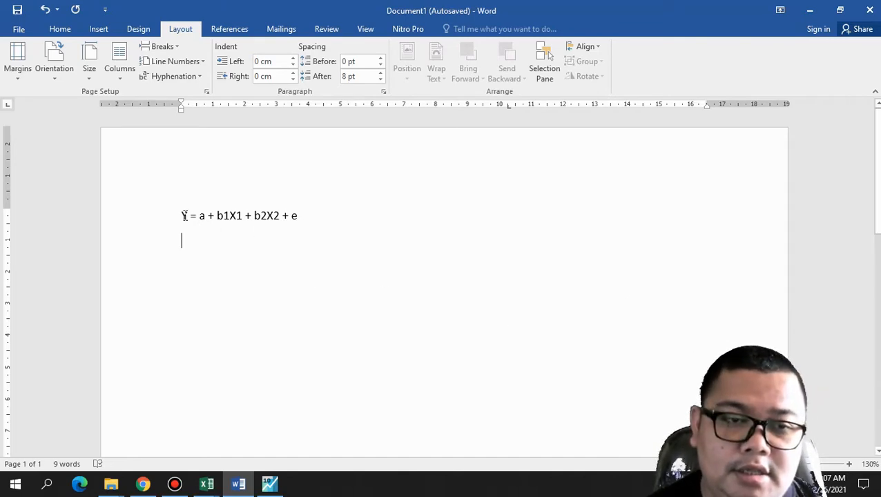
# Review the regression equation in the Word document and the Y, X1 and X2 columns in the data evews workbook in Excel
pyautogui.click(279, 216)
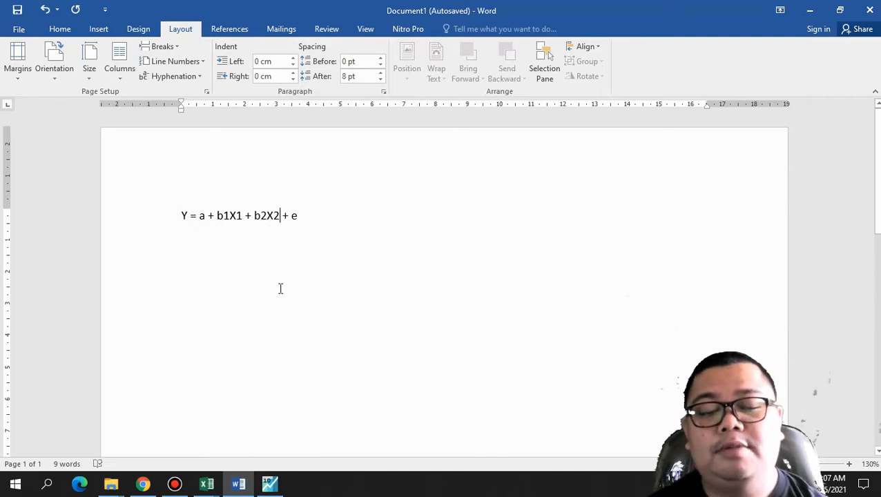
pyautogui.tripleClick(257, 219)
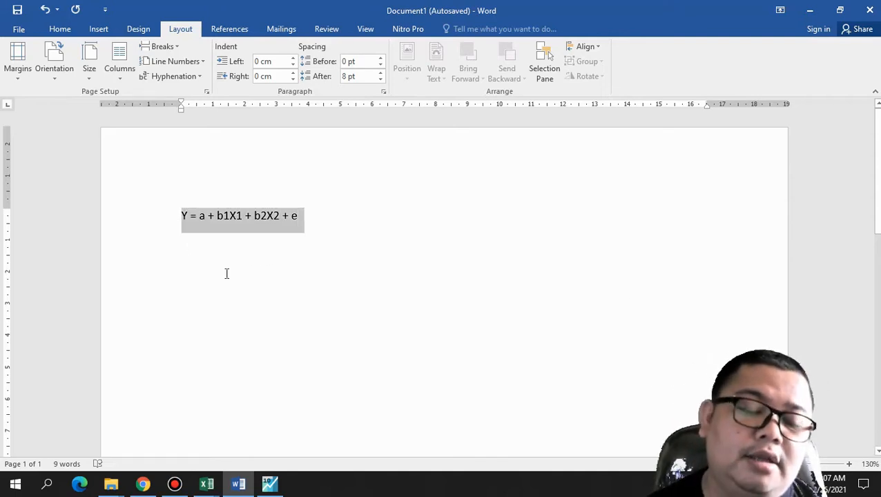
pyautogui.click(258, 228)
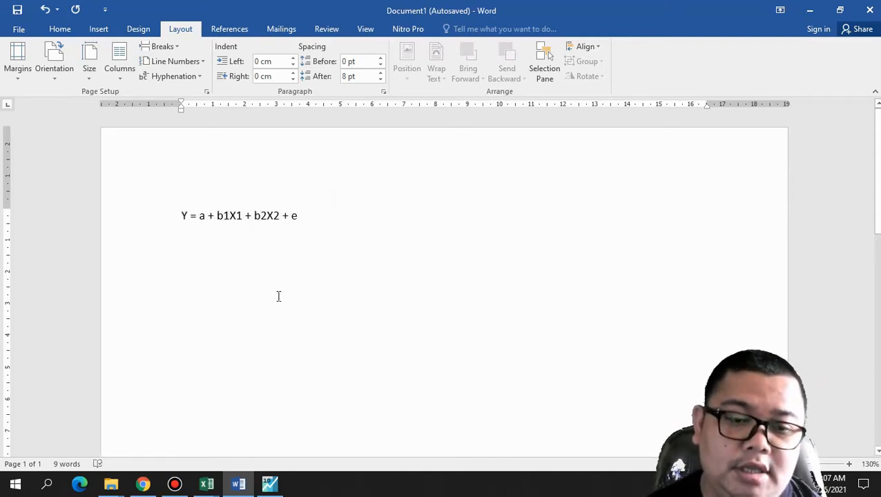
pyautogui.moveTo(207, 483)
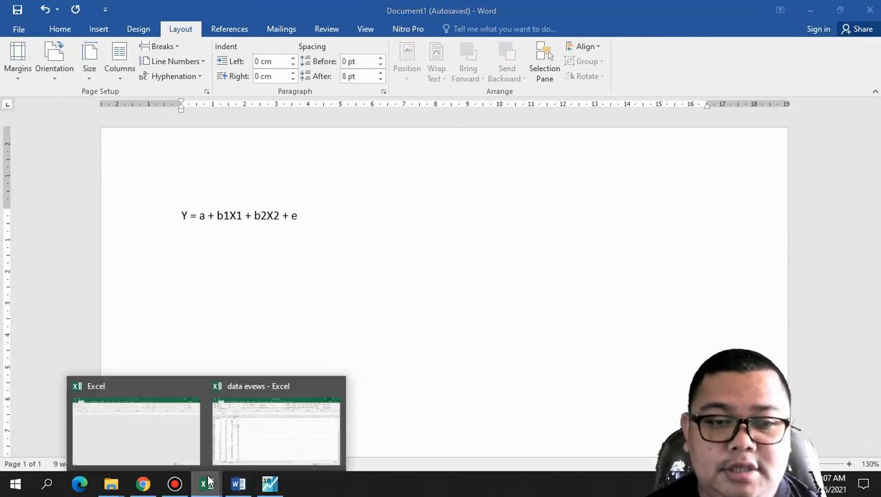
pyautogui.click(300, 423)
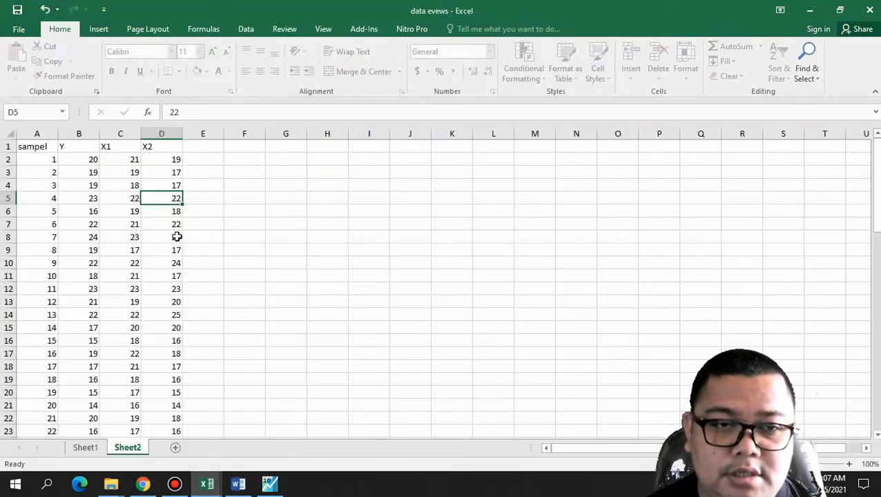
pyautogui.click(82, 161)
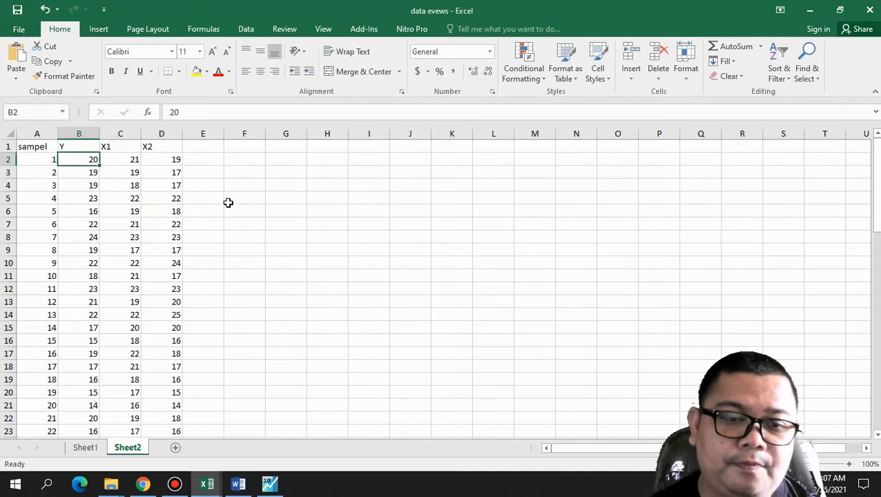
# Switch to EViews and create an Unstructured / Undated workfile with 70 observations
pyautogui.click(270, 484)
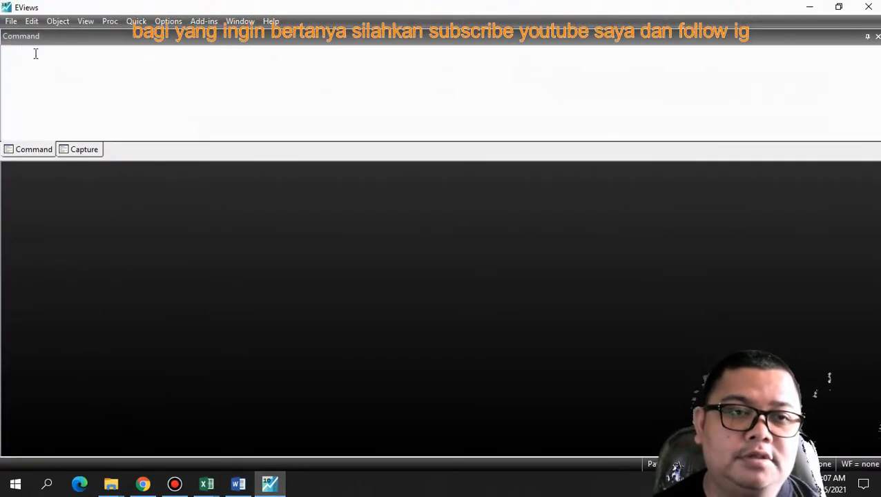
pyautogui.click(10, 21)
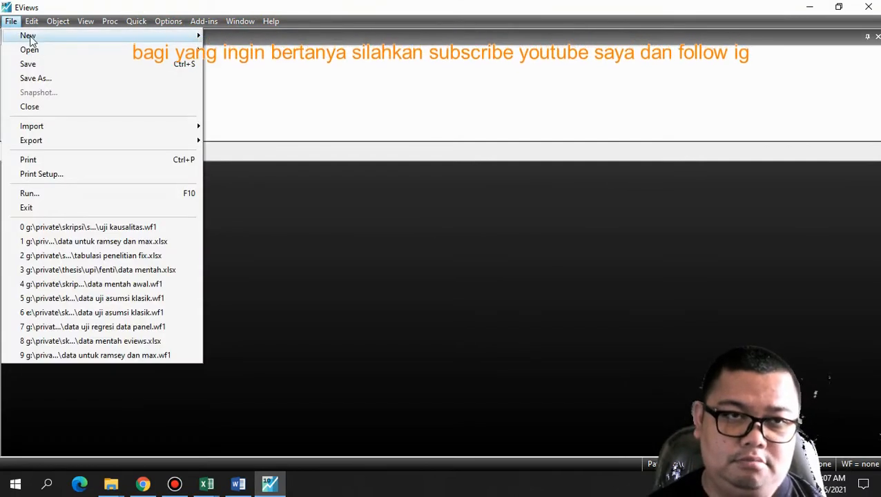
pyautogui.moveTo(11, 21)
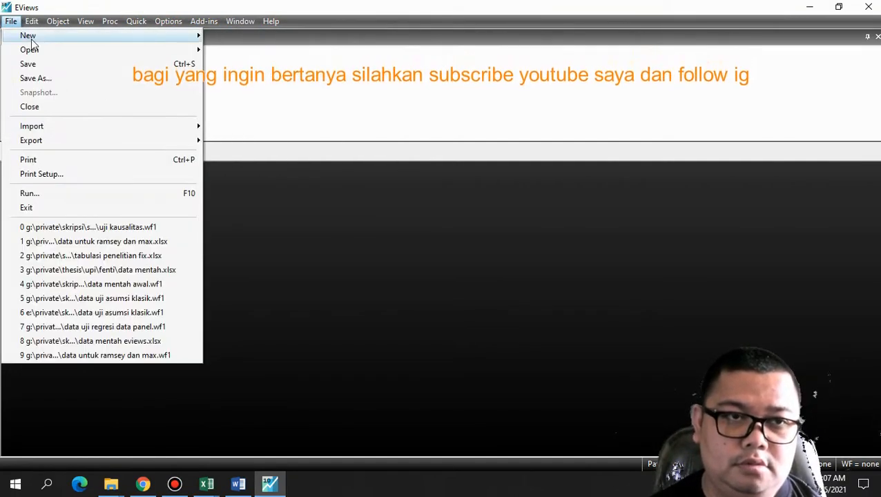
pyautogui.moveTo(207, 38)
pyautogui.click(237, 35)
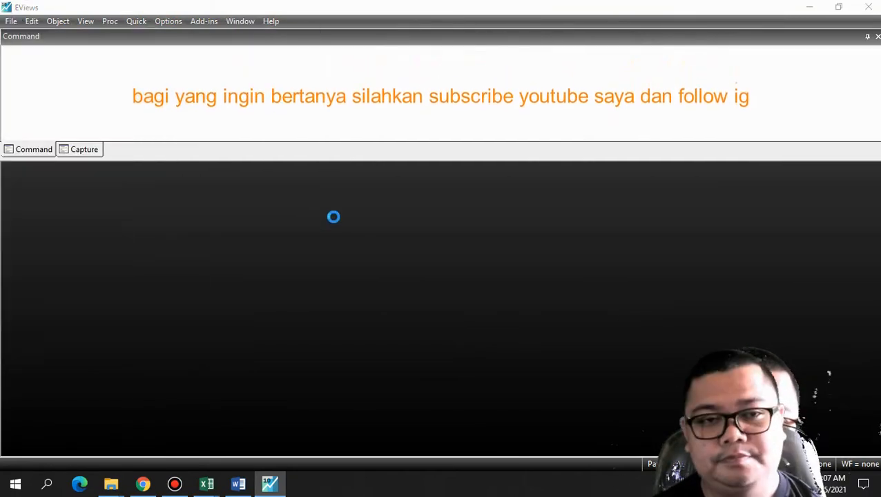
pyautogui.click(380, 169)
pyautogui.click(377, 186)
pyautogui.click(377, 172)
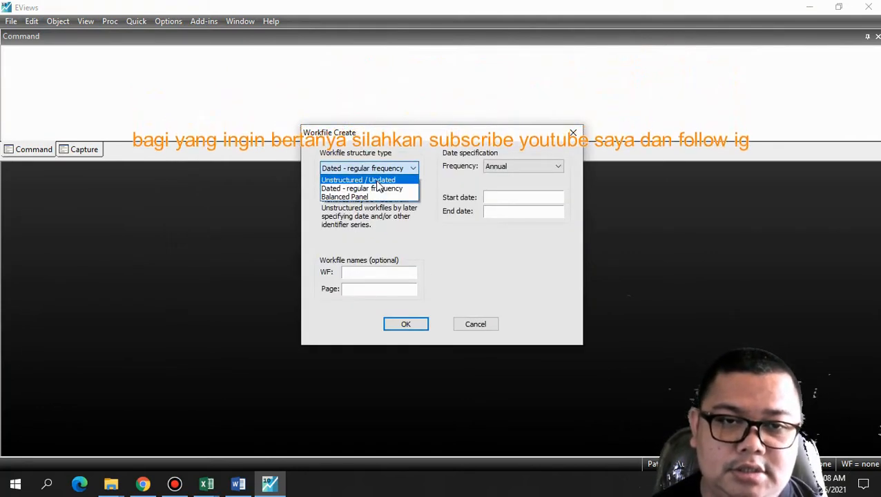
pyautogui.click(369, 177)
pyautogui.click(517, 168)
pyautogui.write('70')
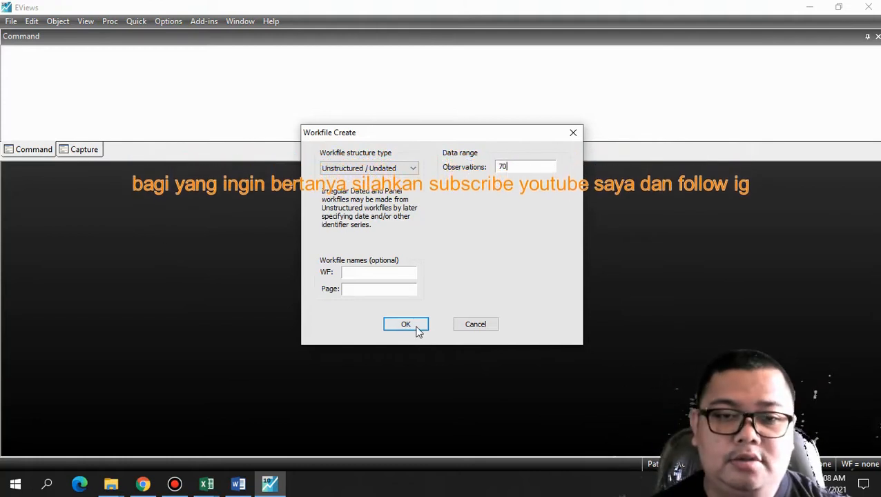
pyautogui.click(414, 324)
pyautogui.moveTo(309, 174); pyautogui.dragTo(179, 175)
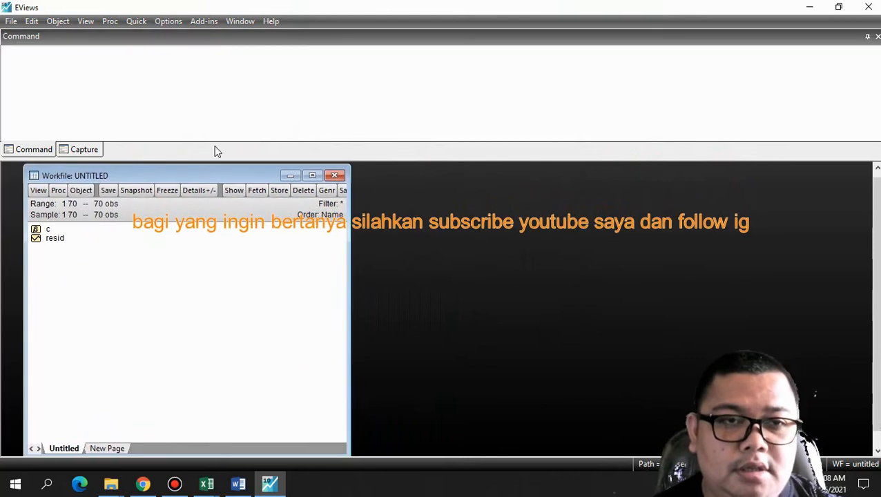
# Open an empty group for editing series, and copy the Y, X1 and X2 values in cells B2:D71 of the Excel sheet
pyautogui.click(136, 23)
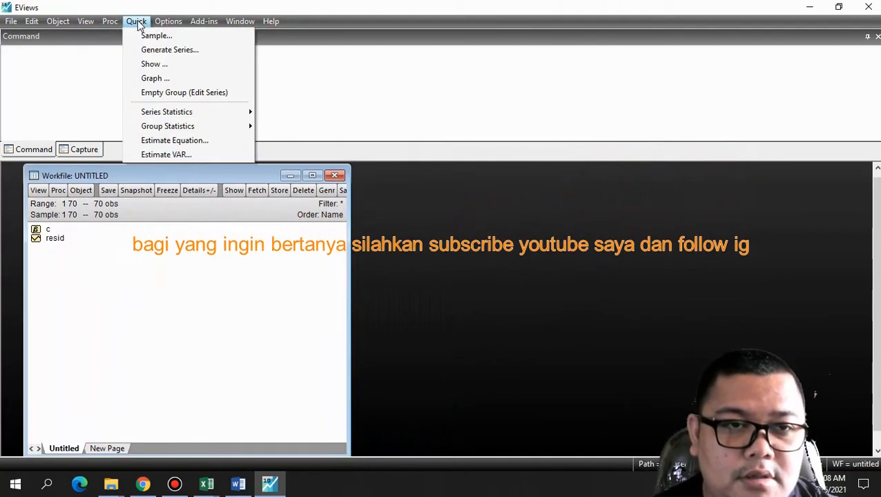
pyautogui.click(174, 93)
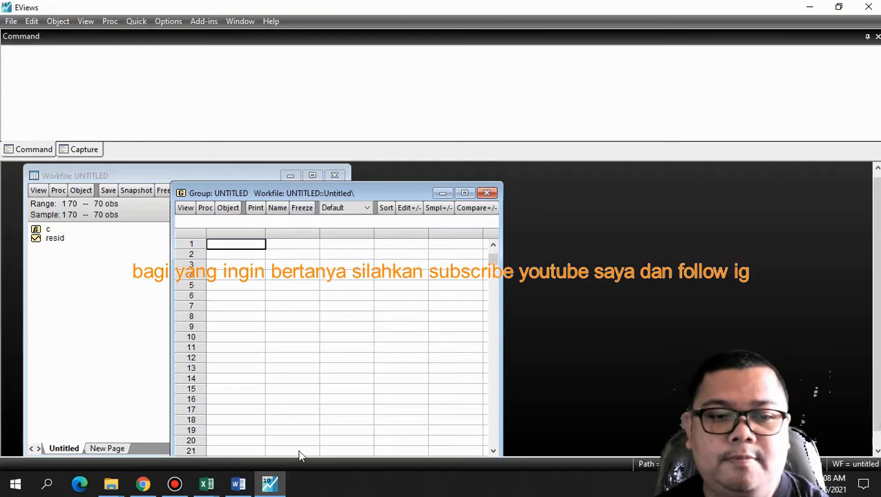
pyautogui.moveTo(207, 485)
pyautogui.click(252, 449)
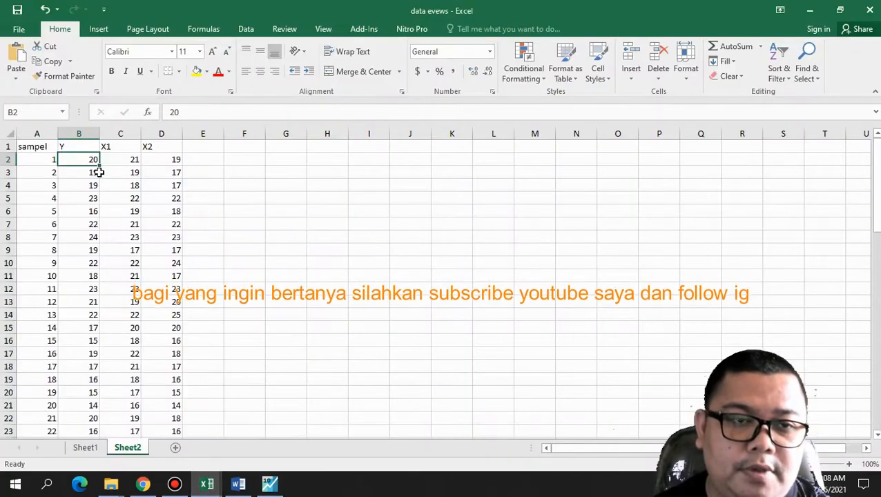
pyautogui.moveTo(81, 159); pyautogui.dragTo(193, 233)
pyautogui.rightClick(193, 232)
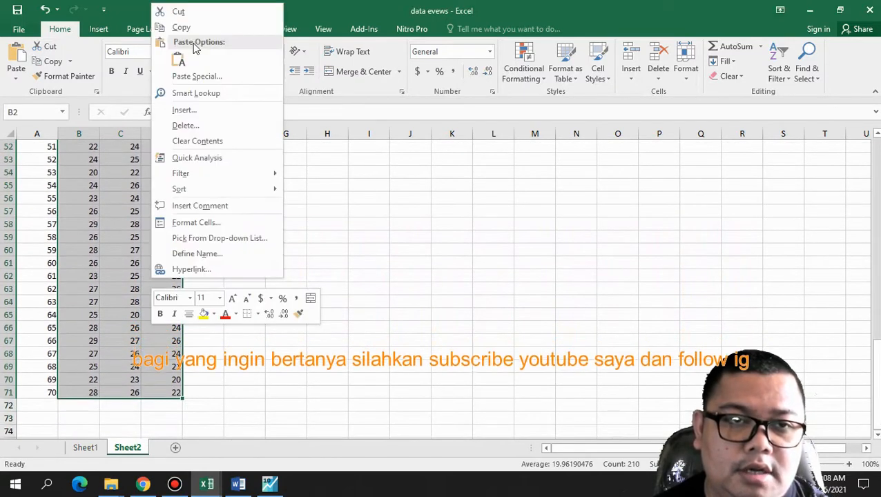
pyautogui.click(197, 31)
pyautogui.scroll(17, 331, 232)
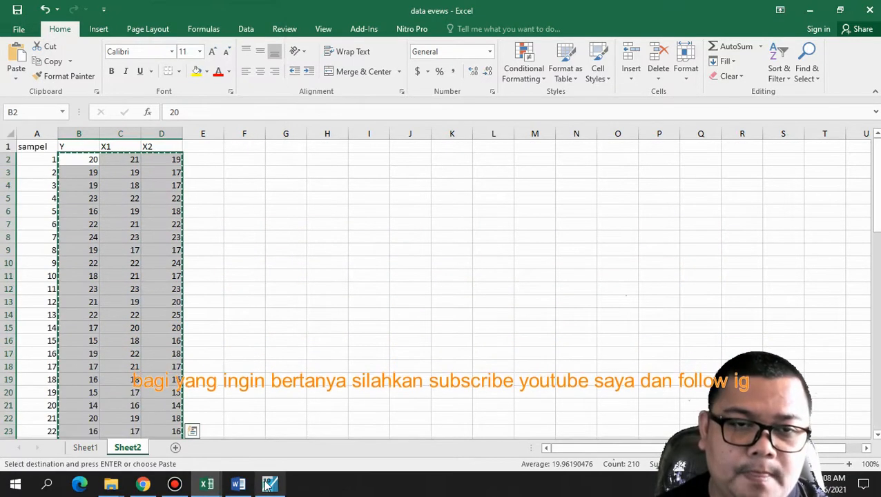
# Paste the copied values into the empty EViews group, starting at the first observation of the first column
pyautogui.click(269, 483)
pyautogui.rightClick(235, 249)
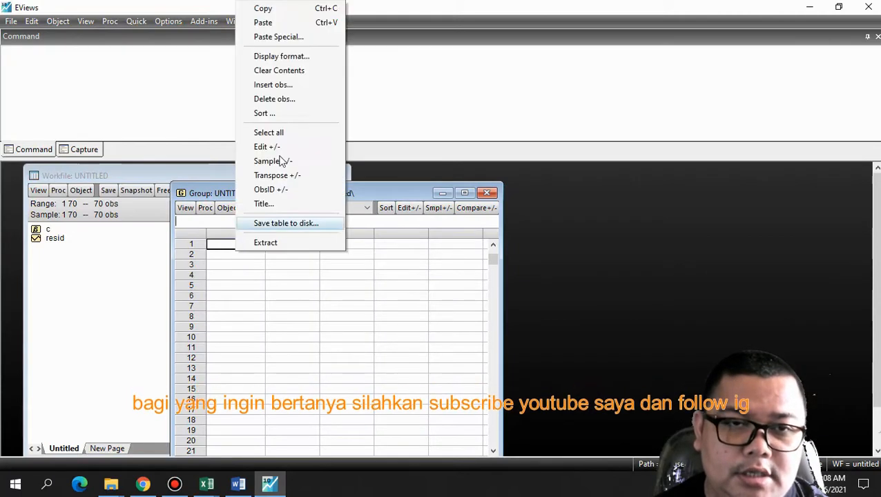
pyautogui.click(264, 23)
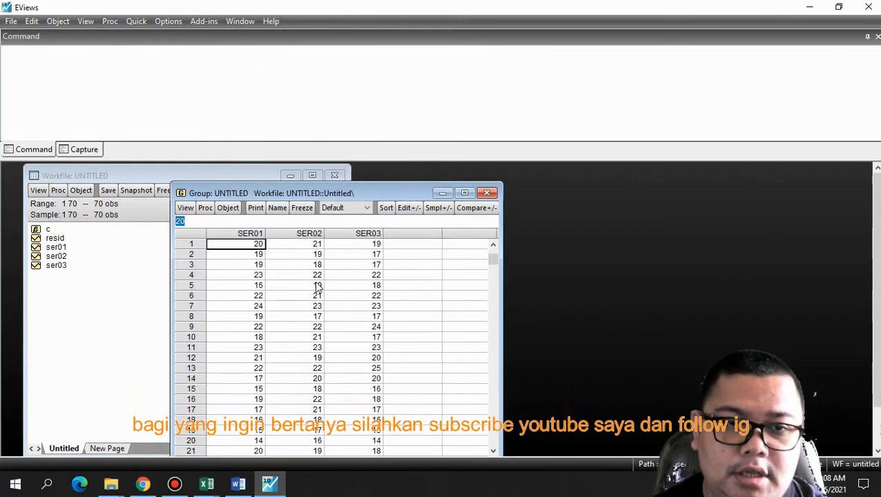
# Rename the first series in the group to y
pyautogui.click(494, 245)
pyautogui.click(252, 244)
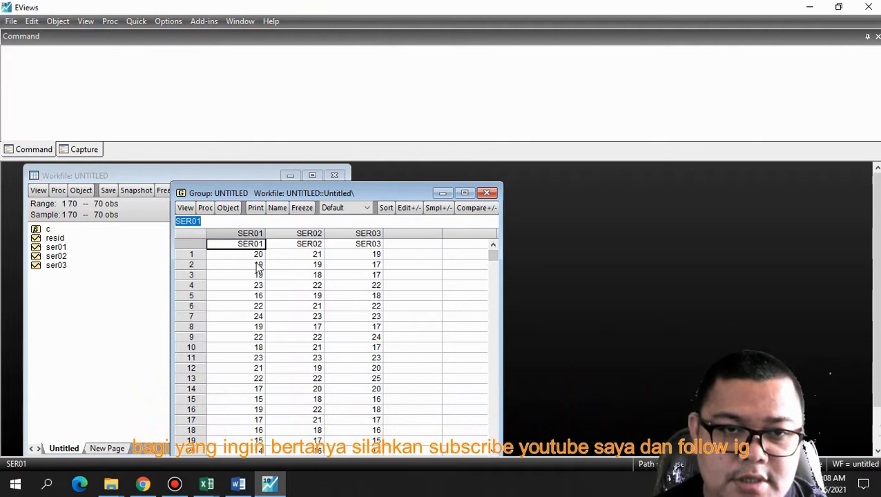
pyautogui.write('y')
pyautogui.press('Return')
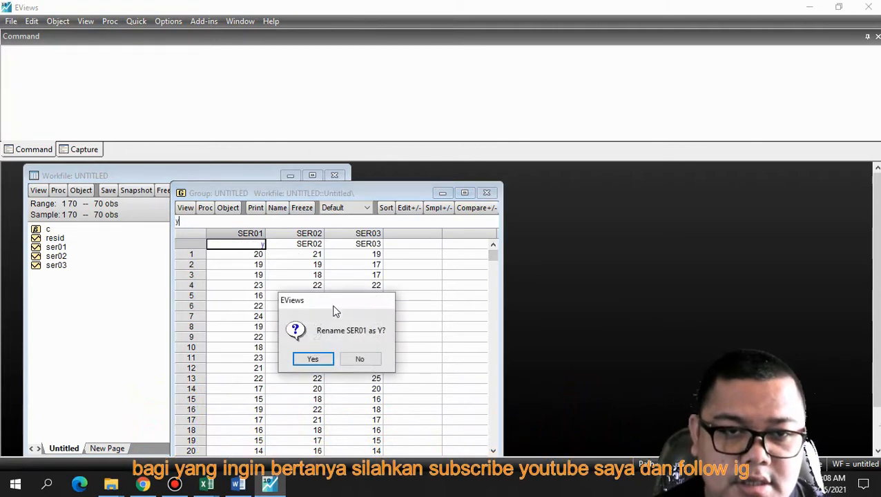
pyautogui.click(309, 360)
# Rename the second series in the group to x1 and the third series to x2
pyautogui.click(307, 248)
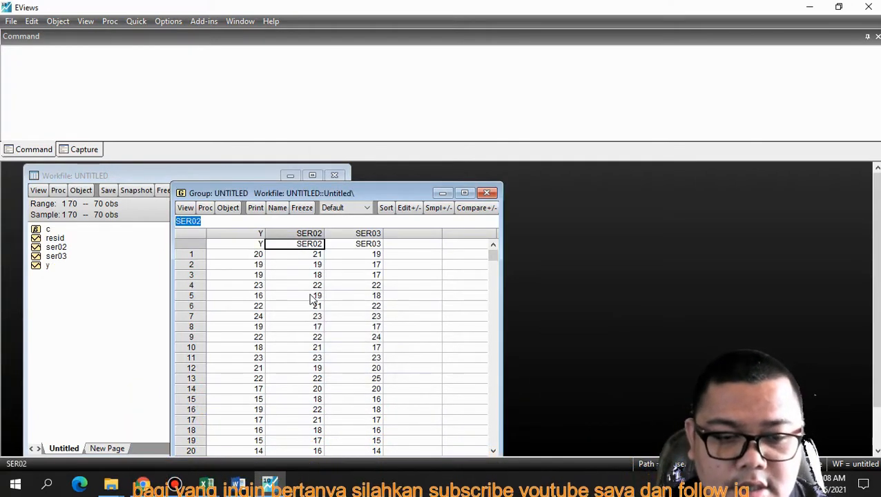
pyautogui.write('x1')
pyautogui.press('Return')
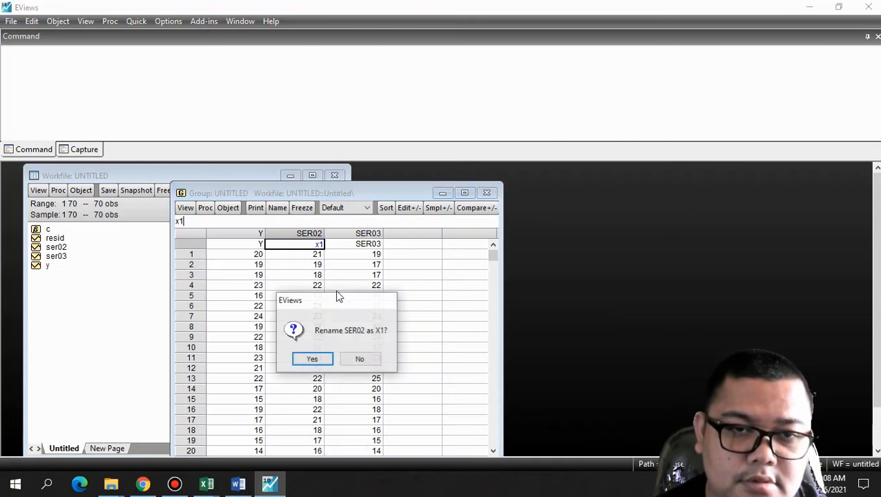
pyautogui.click(311, 359)
pyautogui.press('Up')
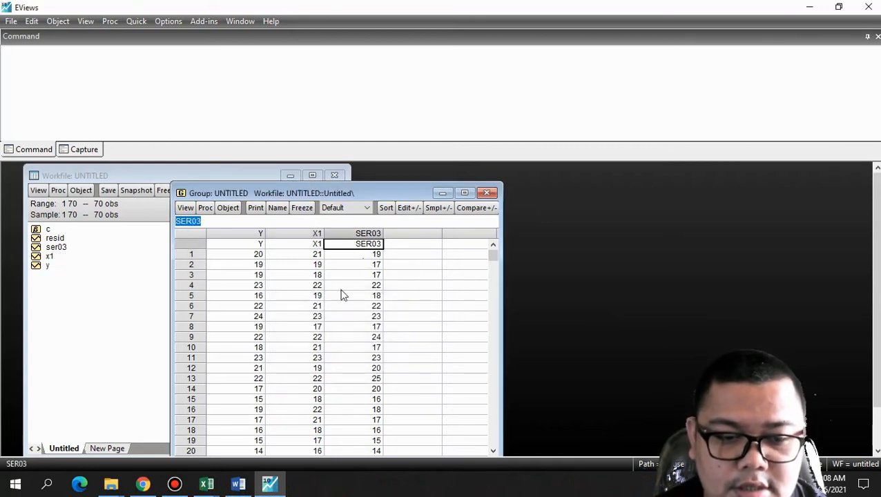
pyautogui.write('x2')
pyautogui.press('Return')
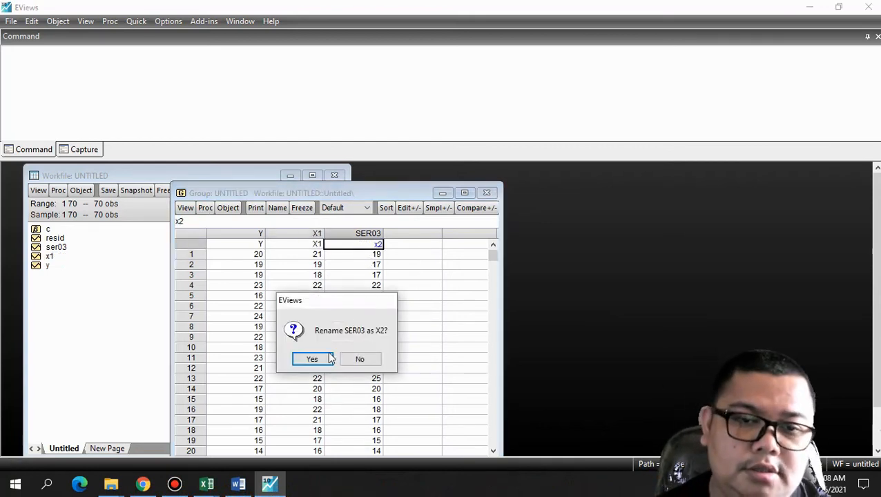
pyautogui.click(329, 359)
pyautogui.moveTo(376, 347); pyautogui.dragTo(381, 328)
pyautogui.moveTo(454, 300); pyautogui.dragTo(399, 378)
pyautogui.moveTo(398, 437); pyautogui.dragTo(483, 296)
pyautogui.moveTo(514, 233); pyautogui.dragTo(484, 188)
# Close the group window and delete the untitled group
pyautogui.click(487, 194)
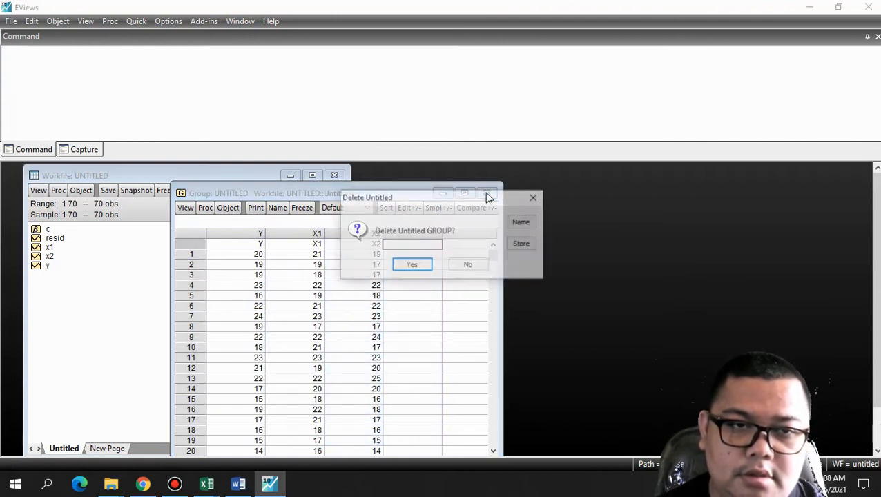
pyautogui.press('Return')
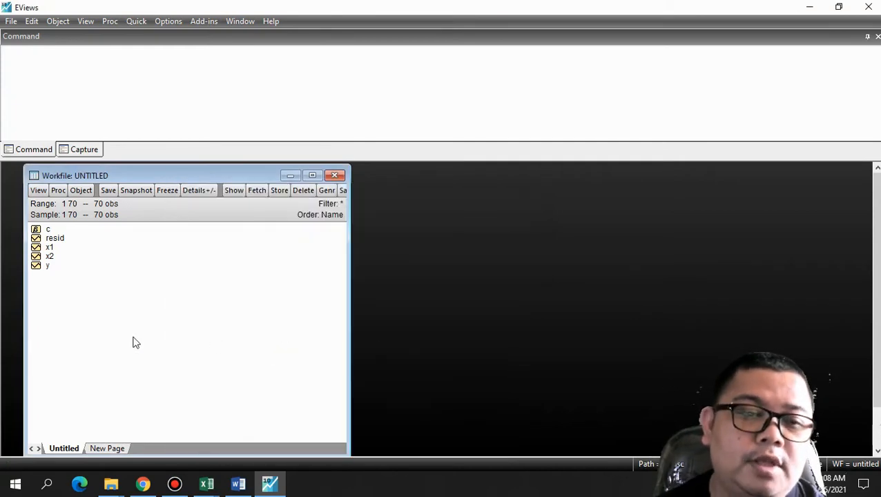
# Check the regression equation in the Word document and return to EViews
pyautogui.click(235, 487)
pyautogui.click(234, 491)
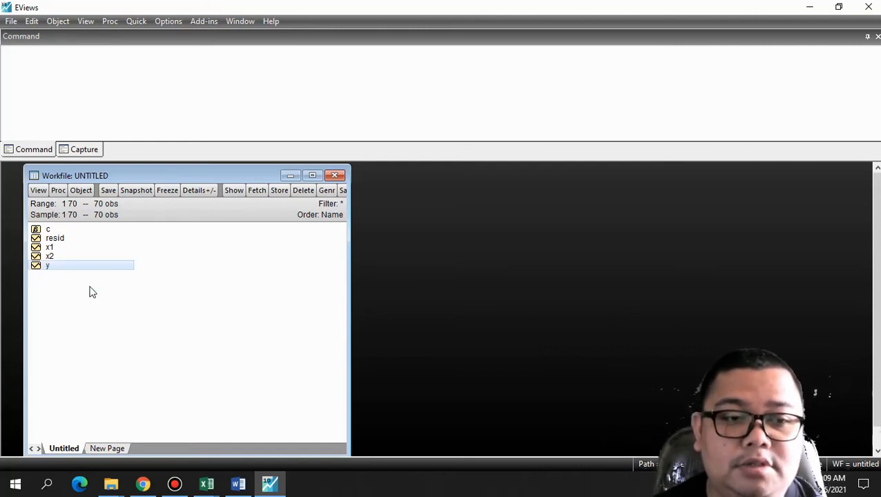
# Estimate a least squares equation with y as dependent variable and x1, x2 and c as regressors over the sample 1 70
pyautogui.click(54, 266)
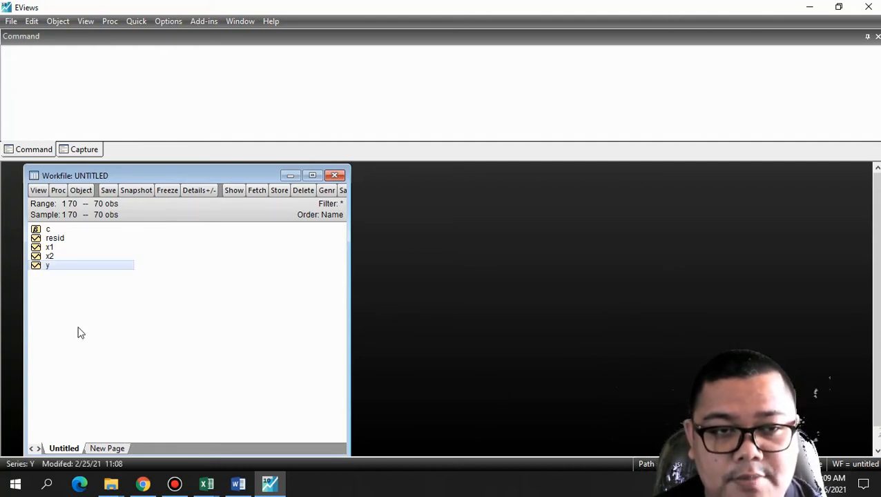
pyautogui.keyDown('ctrl'); pyautogui.click(60, 249); pyautogui.keyUp('ctrl')
pyautogui.keyDown('ctrl'); pyautogui.click(72, 257); pyautogui.keyUp('ctrl')
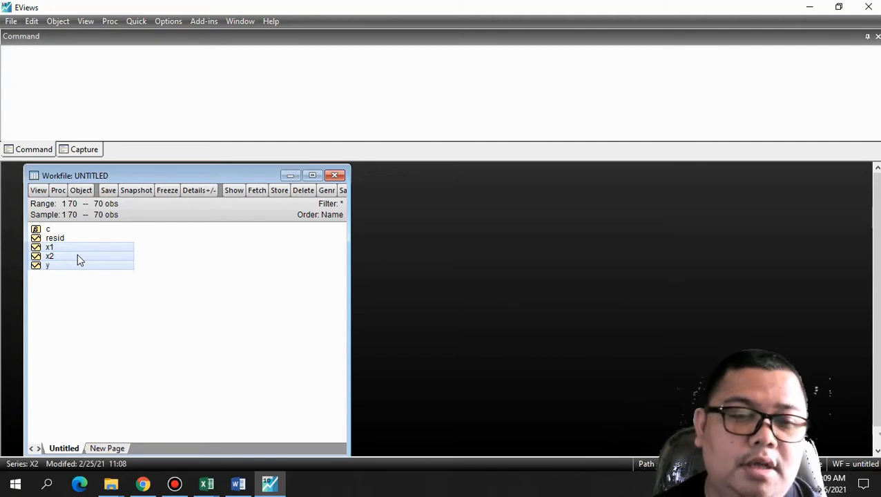
pyautogui.rightClick(77, 253)
pyautogui.moveTo(110, 264)
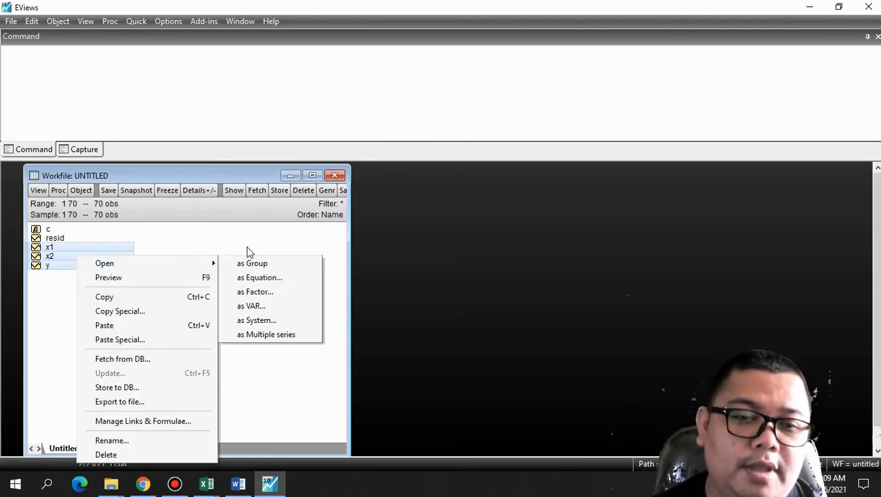
pyautogui.click(261, 278)
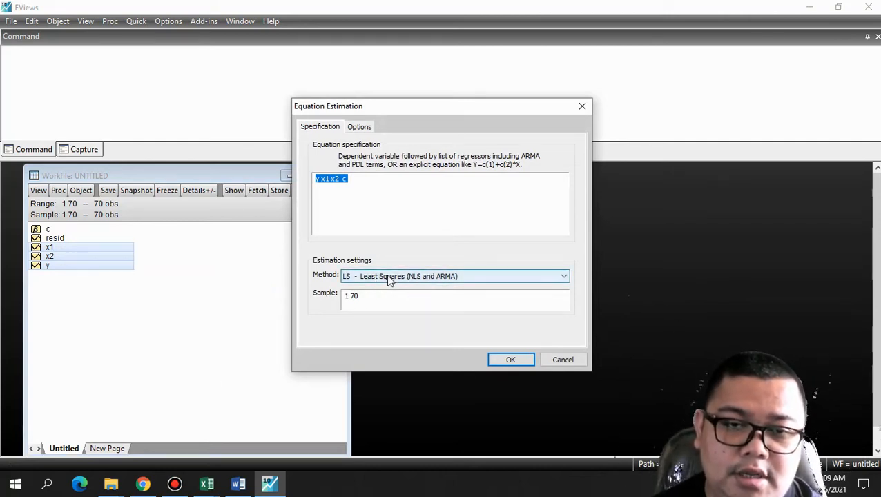
pyautogui.click(511, 360)
pyautogui.moveTo(340, 206); pyautogui.dragTo(499, 198)
# Freeze the regression output as a table, name it regresi and close the table window
pyautogui.click(494, 192)
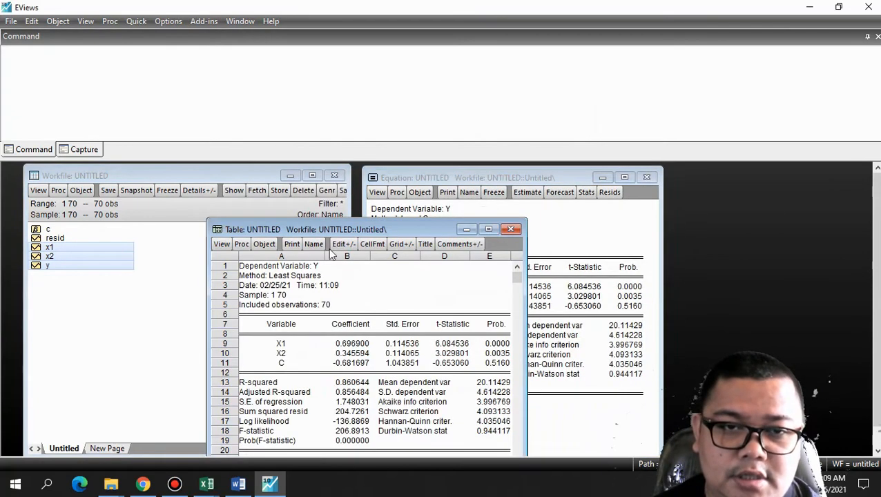
pyautogui.click(313, 243)
pyautogui.write('regresi')
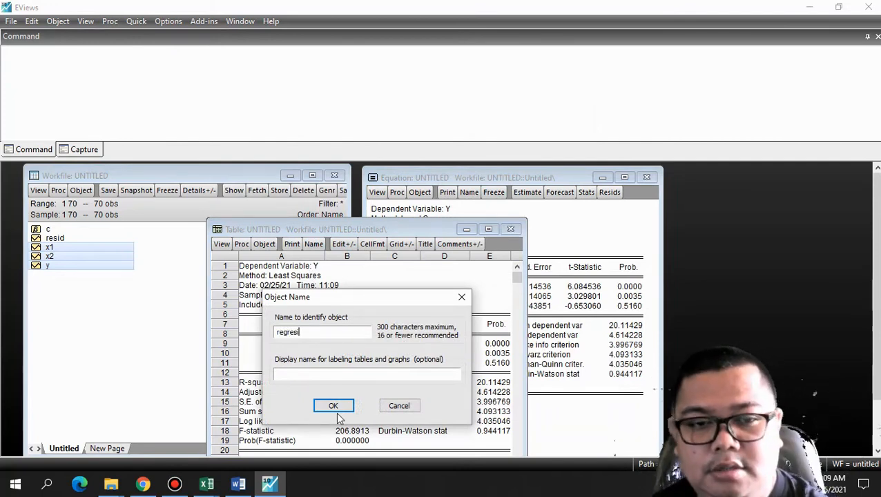
pyautogui.click(336, 407)
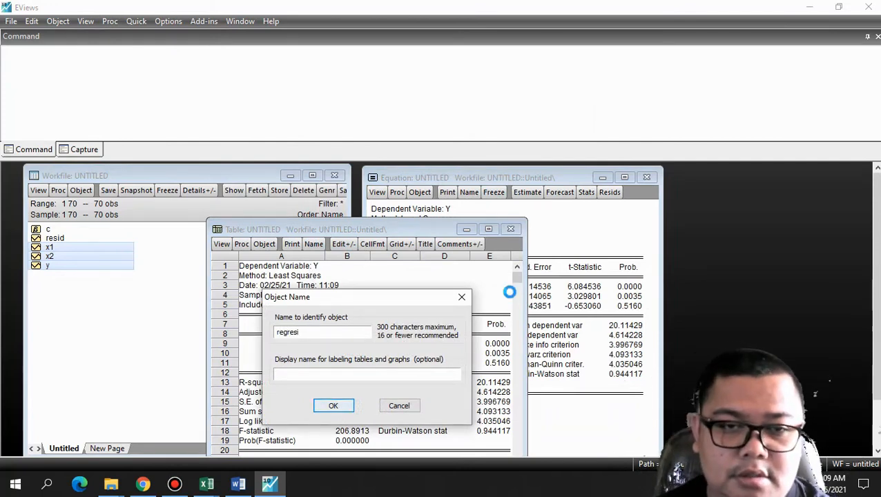
pyautogui.click(510, 230)
# Run a Redundant Variables likelihood ratio test on the equation with x1 as the series to remove
pyautogui.moveTo(532, 177)
pyautogui.mouseDown()
pyautogui.moveTo(514, 177)
pyautogui.moveTo(527, 178)
pyautogui.mouseUp()
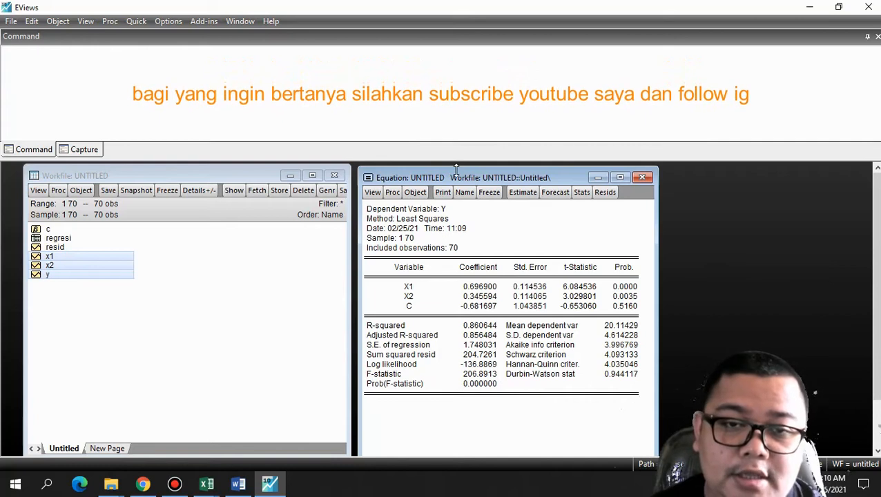
pyautogui.moveTo(399, 174); pyautogui.dragTo(351, 165)
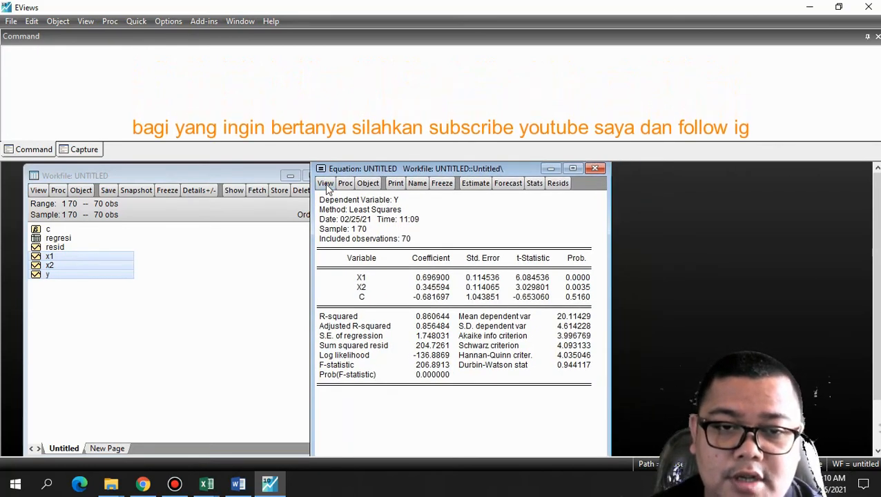
pyautogui.click(325, 183)
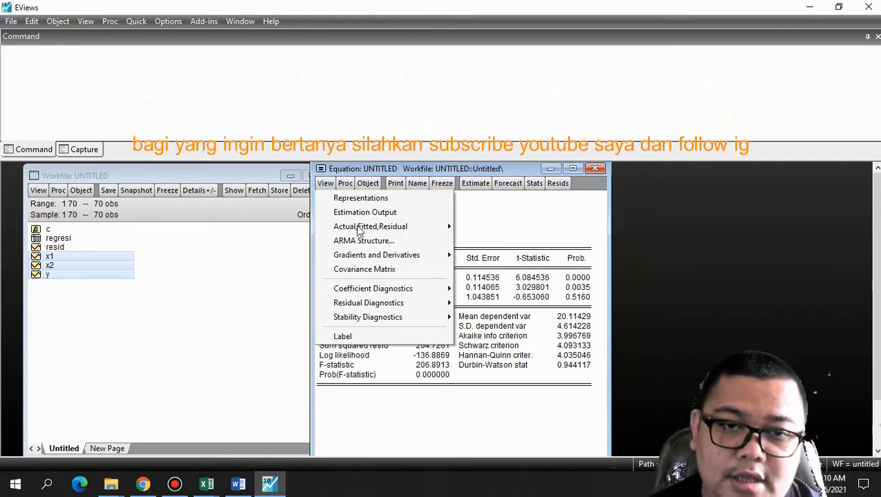
pyautogui.moveTo(387, 294)
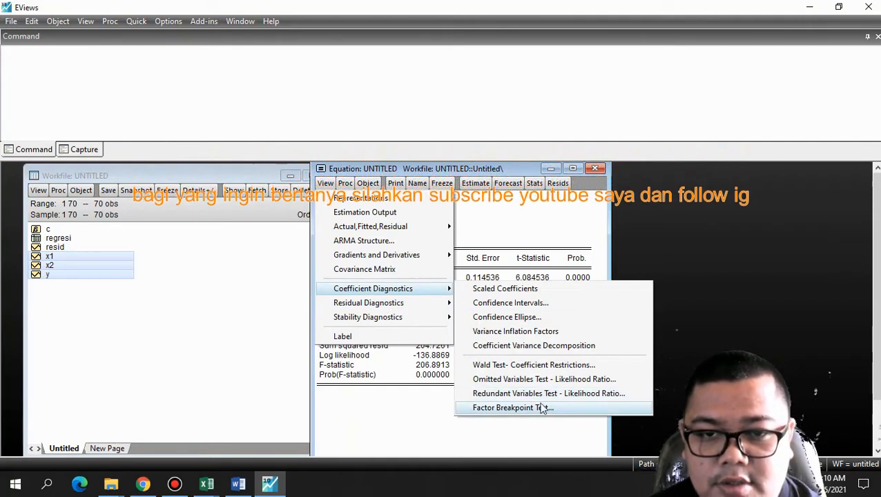
pyautogui.click(599, 395)
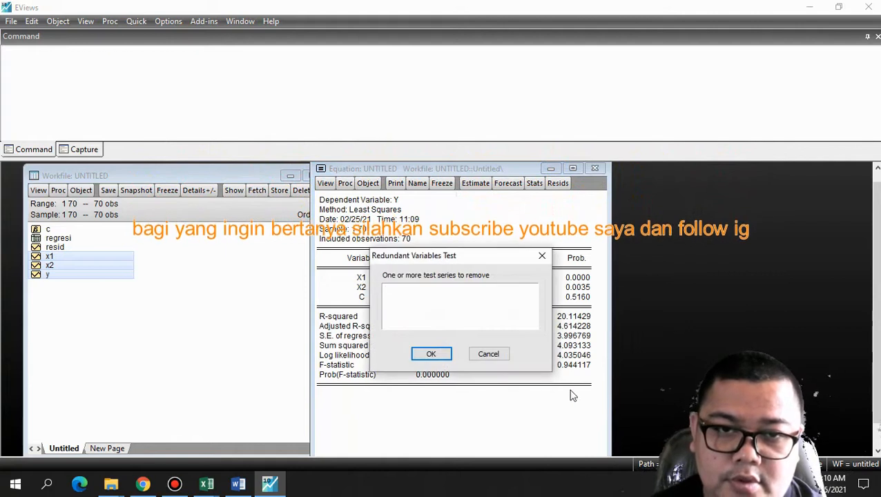
pyautogui.moveTo(417, 256); pyautogui.dragTo(479, 243)
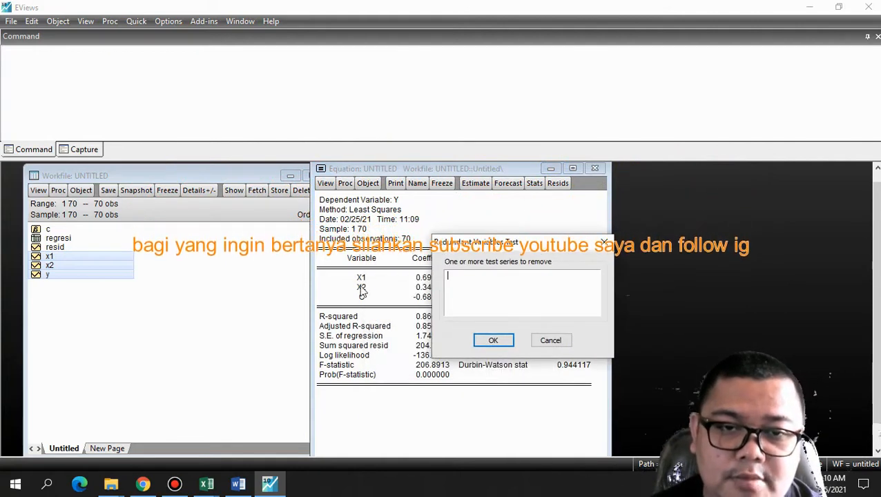
pyautogui.write('x')
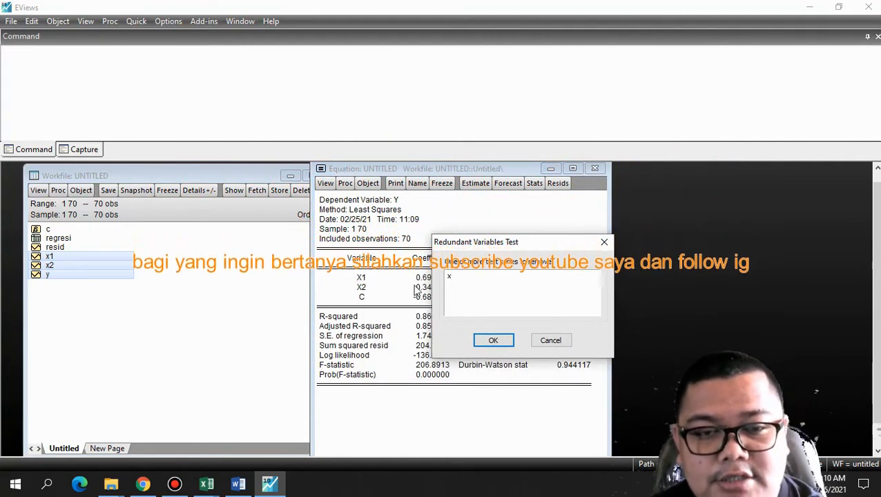
pyautogui.write('1')
pyautogui.click(493, 340)
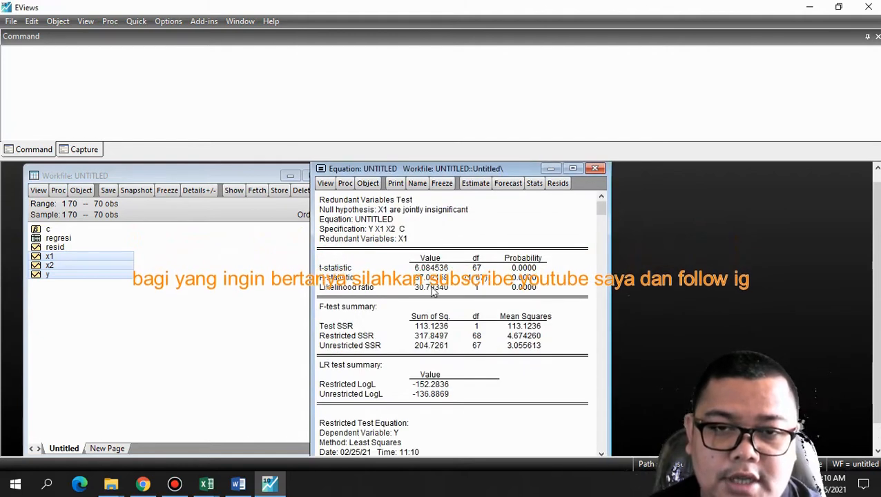
# Freeze the x1 redundant variables test output as a table and name it max_x1
pyautogui.moveTo(440, 171); pyautogui.dragTo(476, 172)
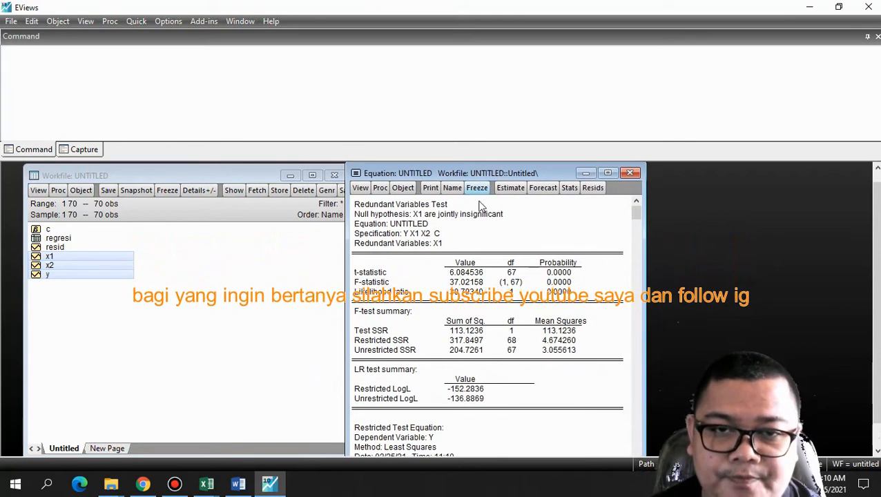
pyautogui.click(476, 188)
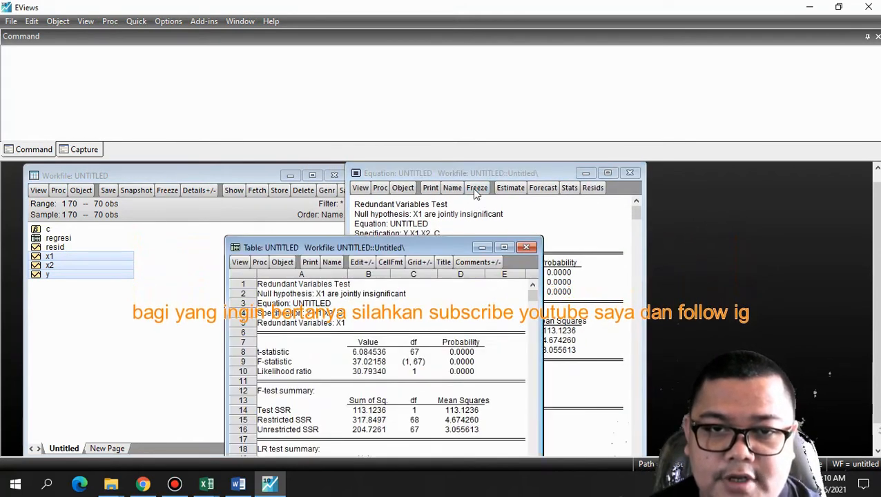
pyautogui.click(335, 263)
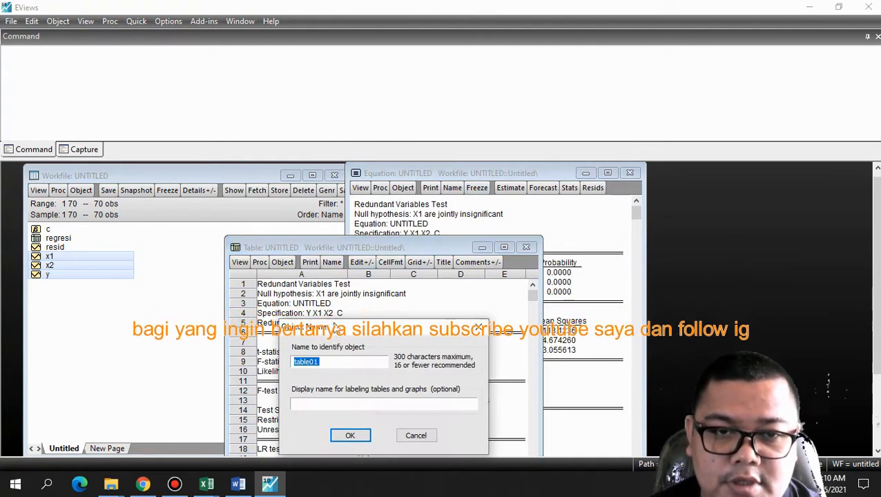
pyautogui.write('x')
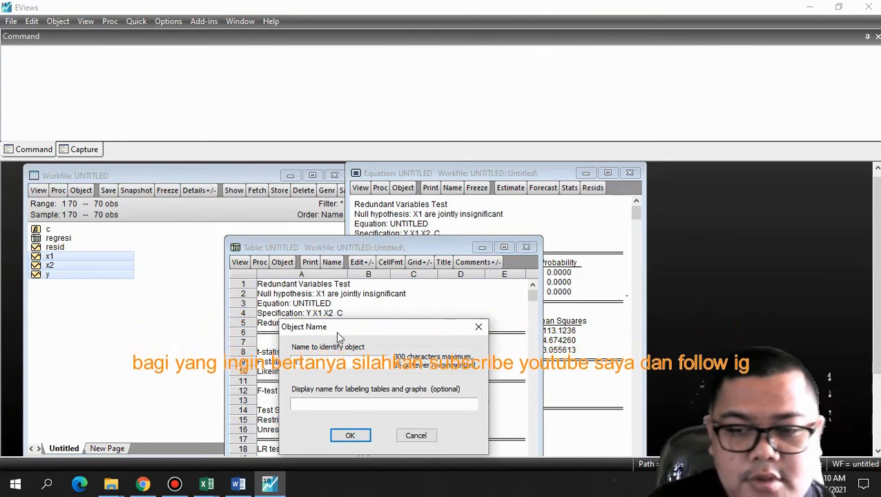
pyautogui.press('BackSpace')
pyautogui.write('max')
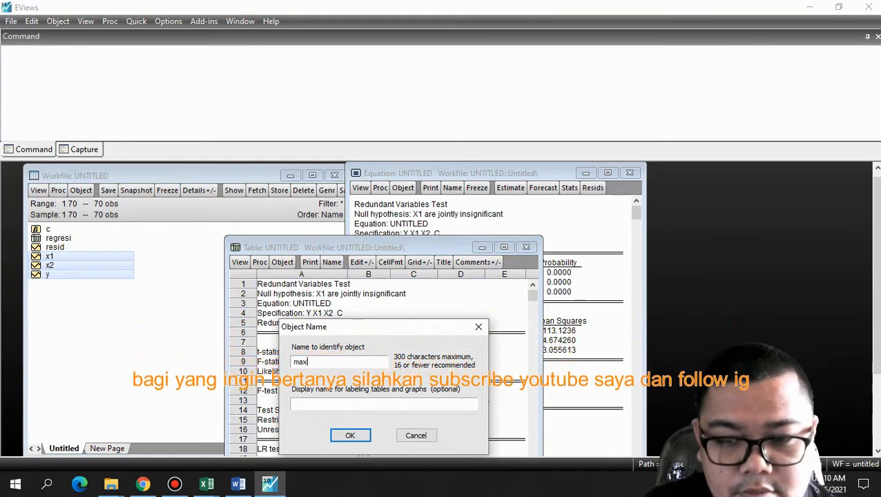
pyautogui.write('_x1')
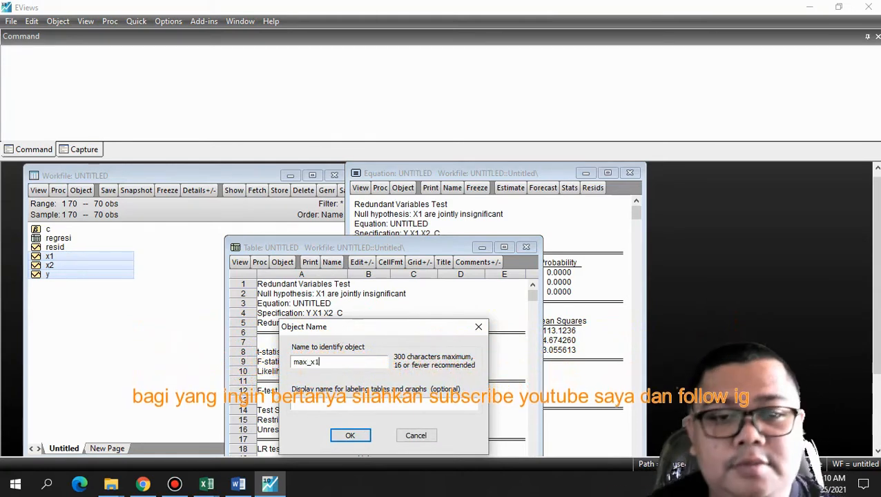
pyautogui.click(350, 439)
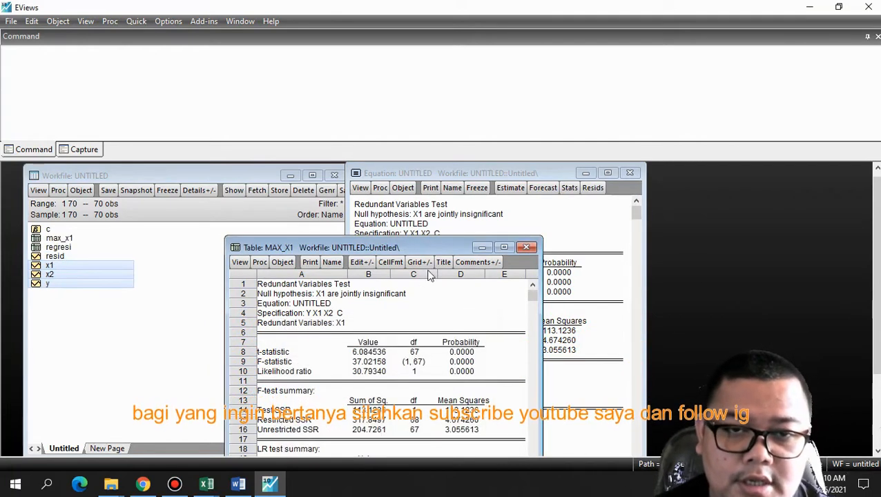
pyautogui.moveTo(425, 249); pyautogui.dragTo(355, 165)
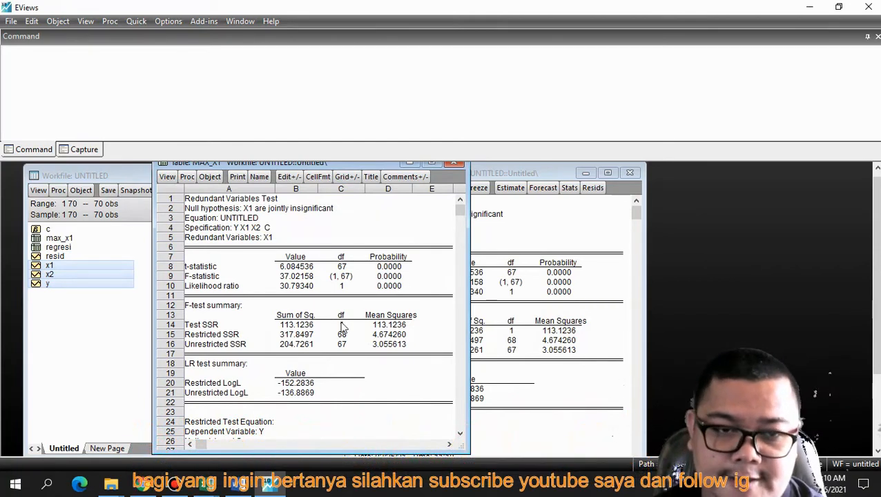
pyautogui.click(176, 482)
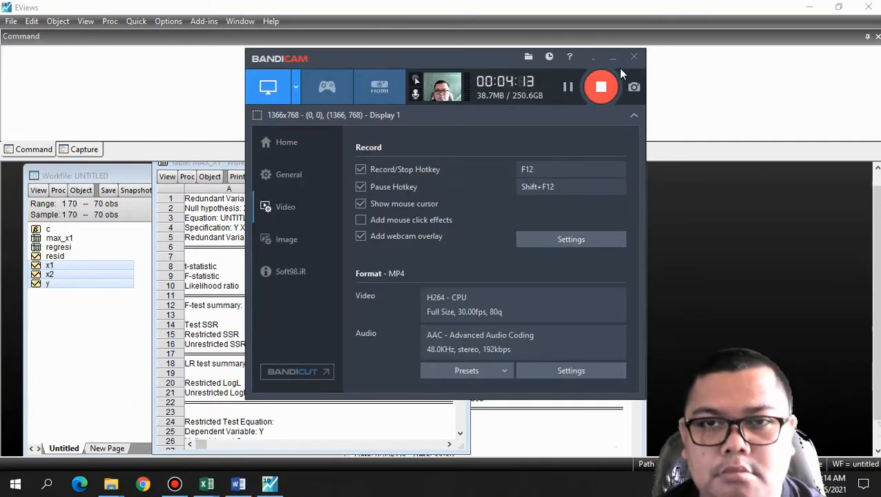
pyautogui.click(613, 59)
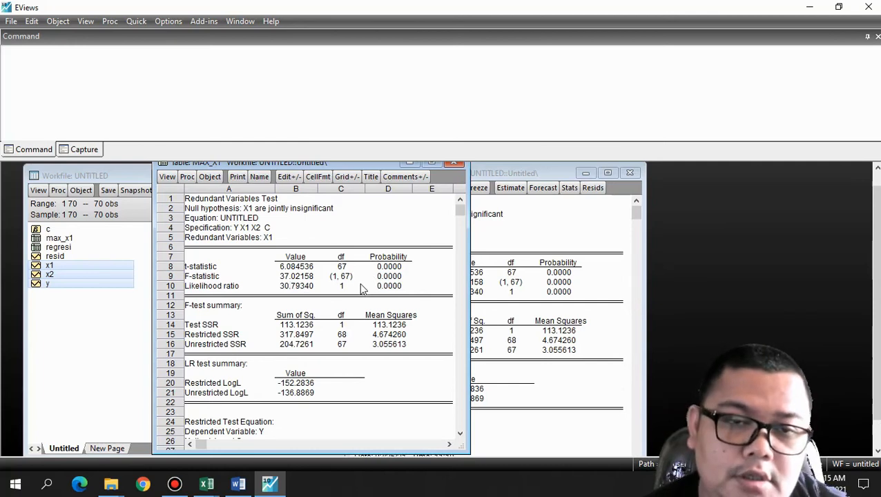
# Minimize the max_x1 table, then close the equation window and delete the untitled equation
pyautogui.click(409, 163)
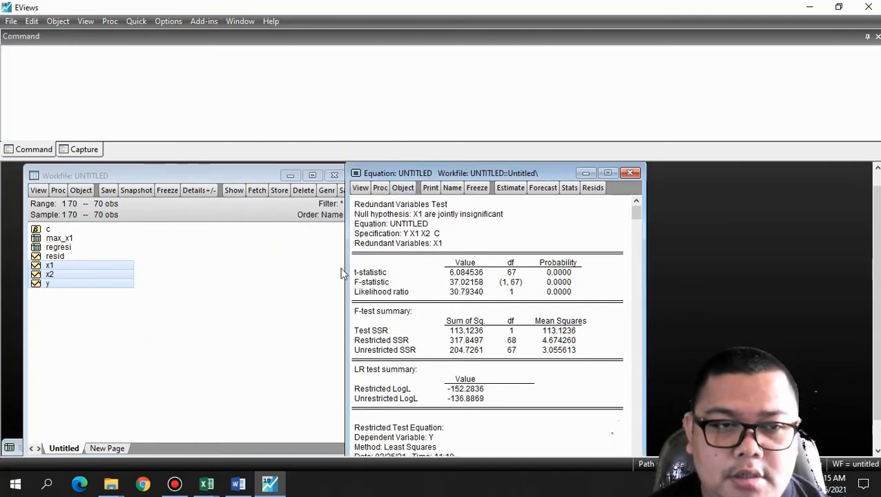
pyautogui.click(629, 173)
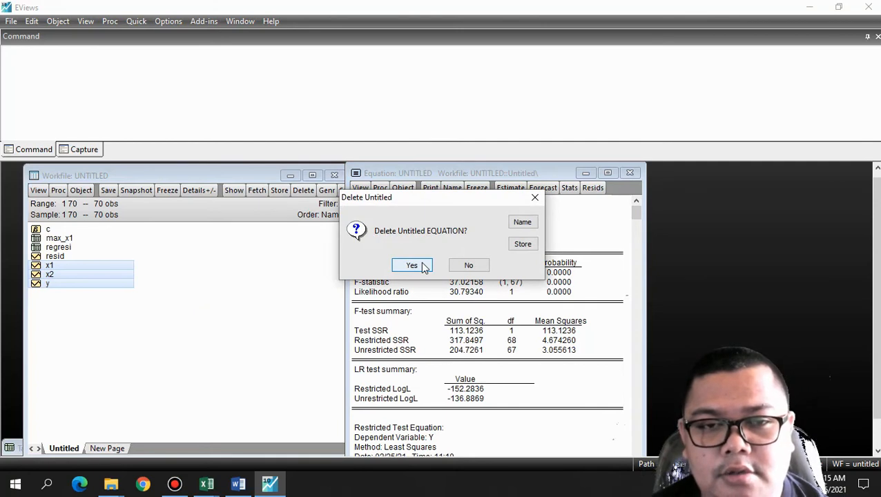
pyautogui.click(413, 266)
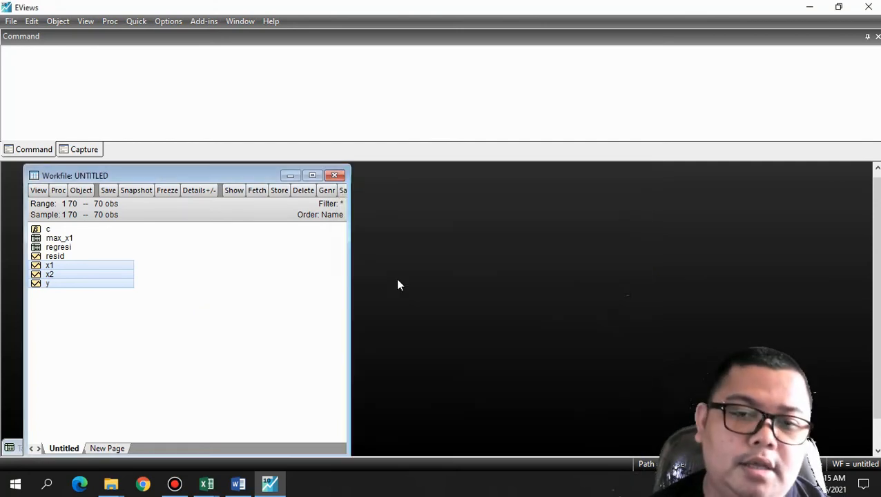
# Re-estimate the equation from the selected series x1, x2 and y, and run a Redundant Variables likelihood ratio test removing x2
pyautogui.rightClick(71, 275)
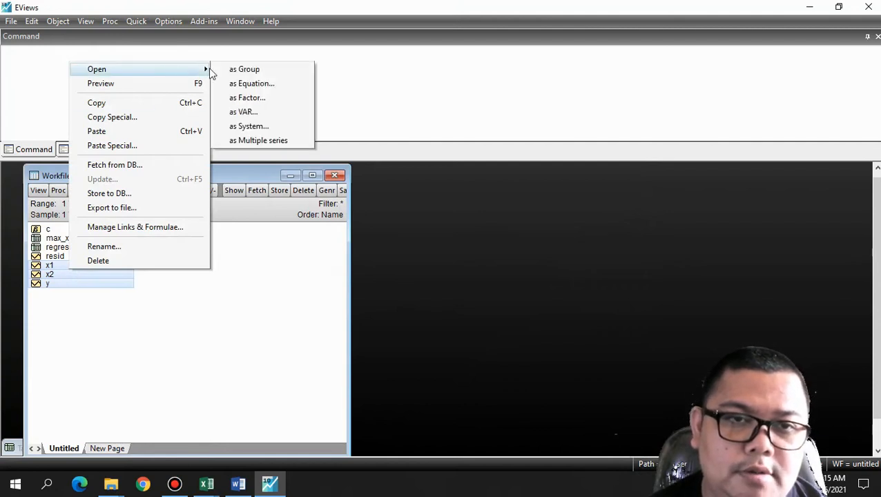
pyautogui.click(271, 84)
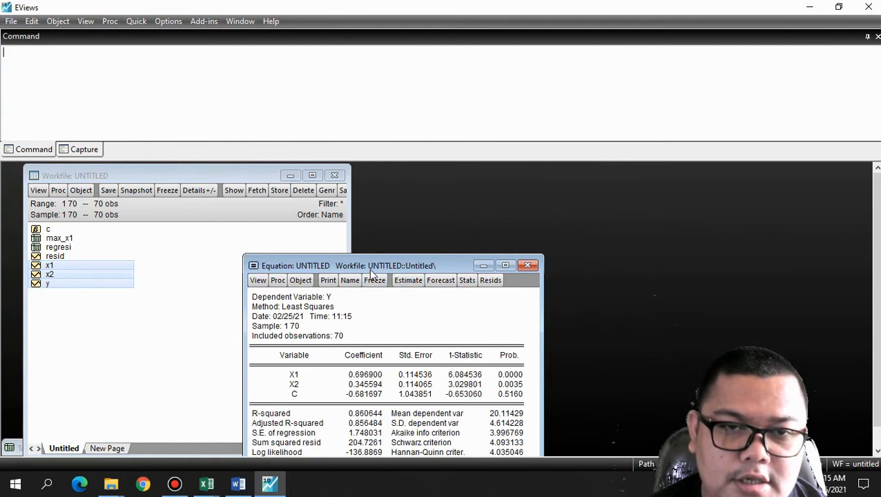
pyautogui.click(326, 178)
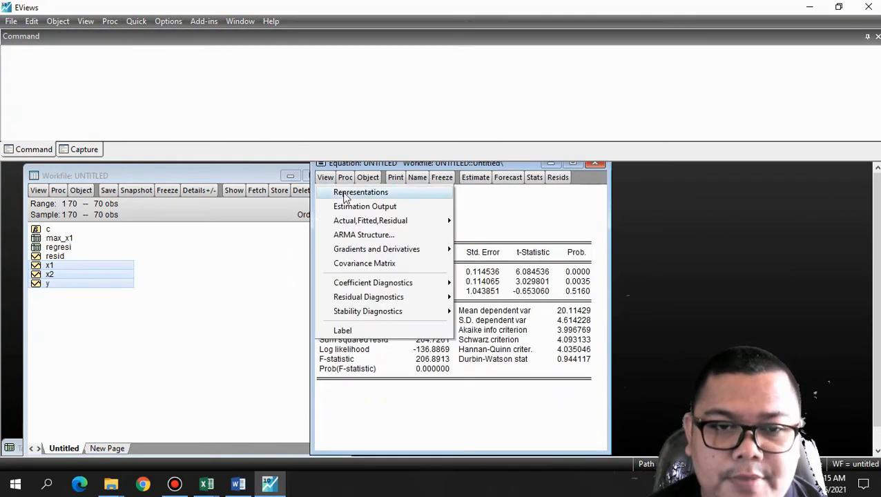
pyautogui.moveTo(396, 297)
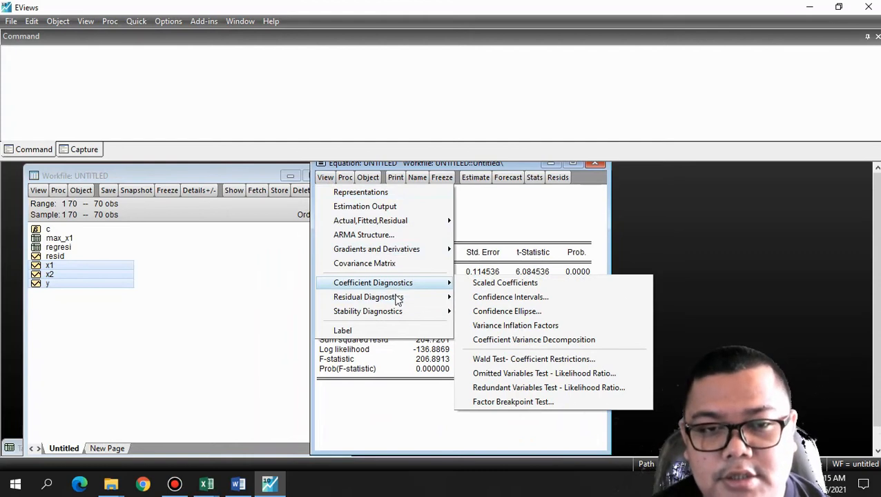
pyautogui.click(561, 388)
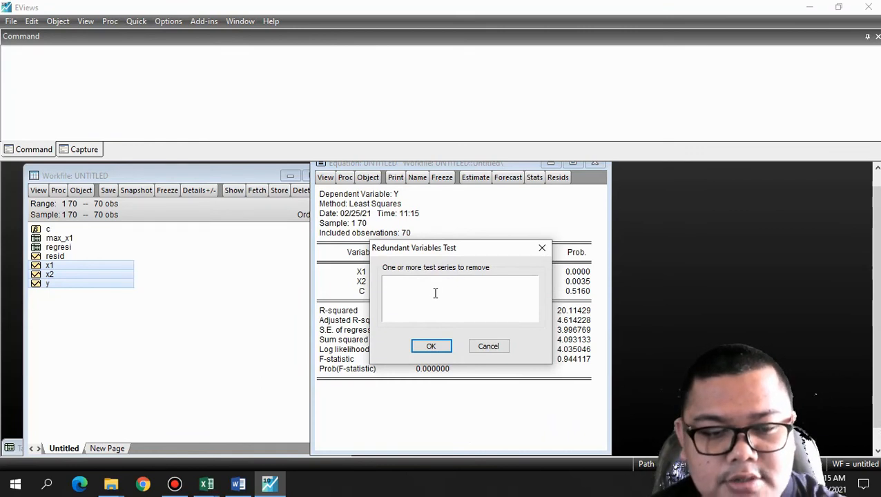
pyautogui.click(436, 346)
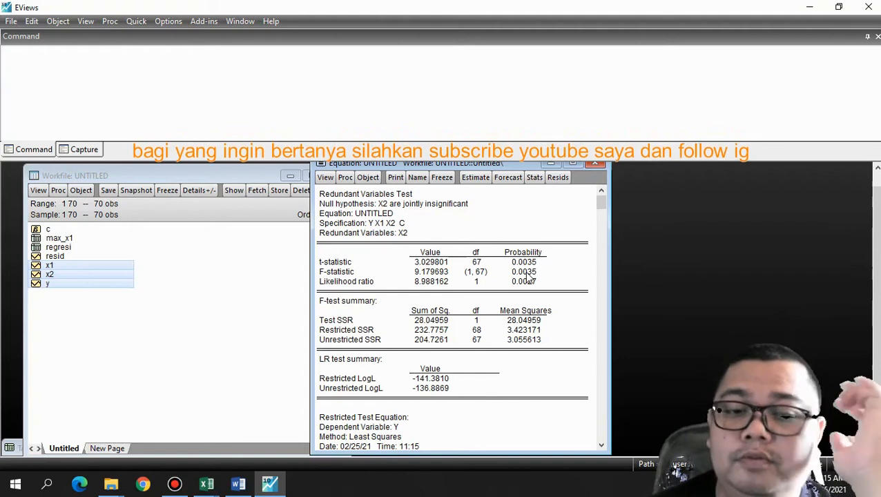
# Freeze the x2 redundant variables test output as a table, name it max_x2 and close the table window
pyautogui.click(442, 177)
pyautogui.click(368, 298)
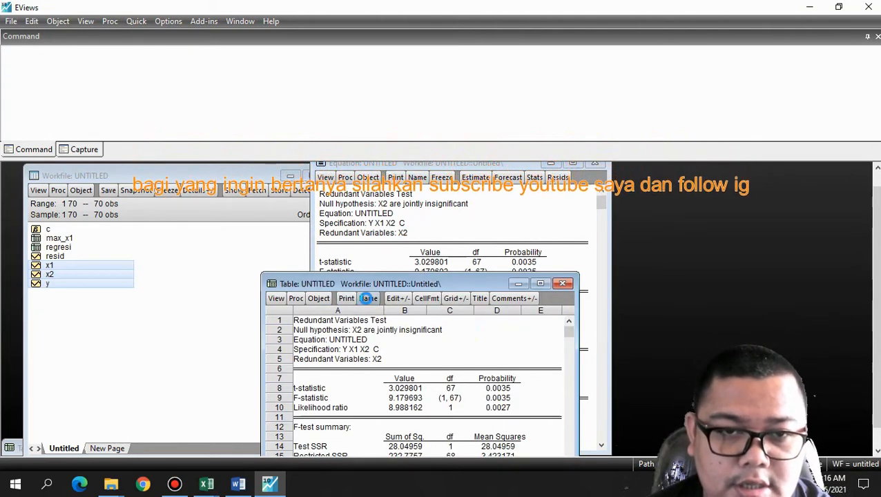
pyautogui.write('max_x2')
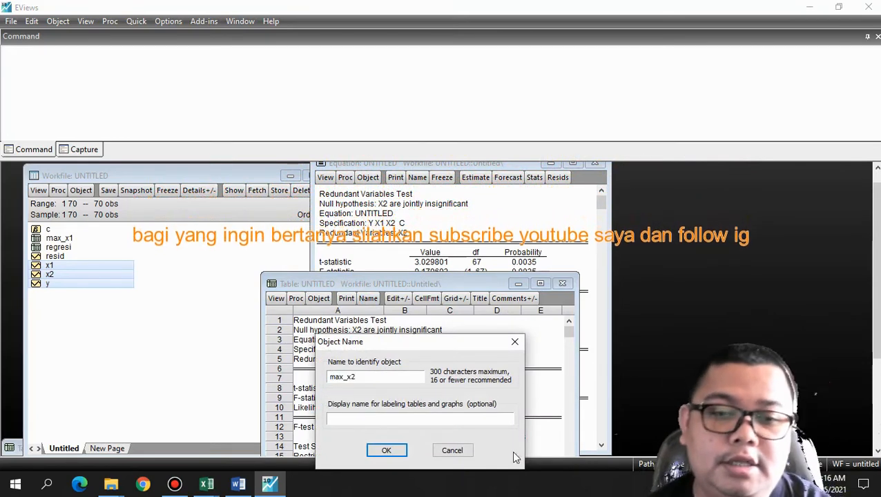
pyautogui.click(387, 450)
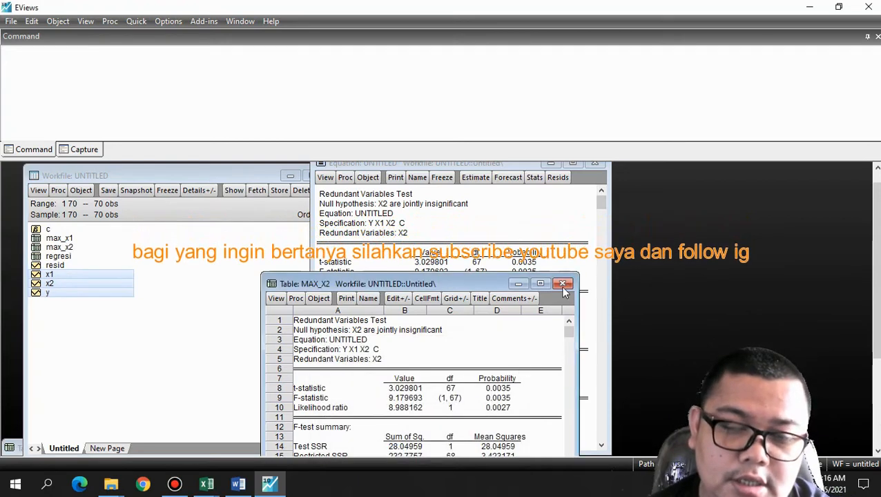
pyautogui.click(562, 284)
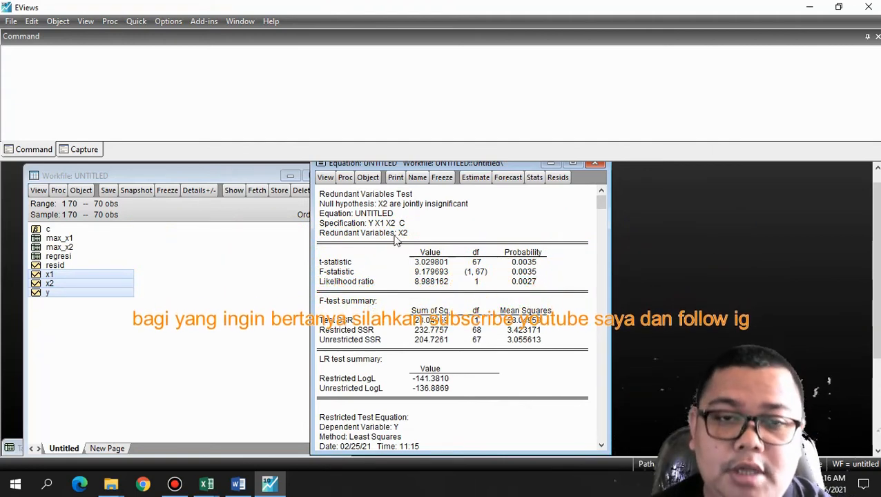
# Switch the equation back to its estimation output and run a Ramsey RESET stability test with 1 fitted term
pyautogui.click(326, 178)
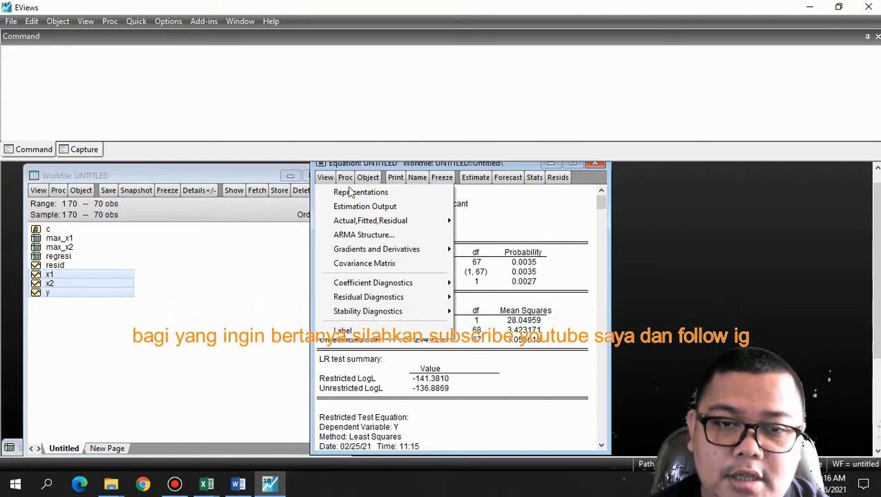
pyautogui.click(383, 209)
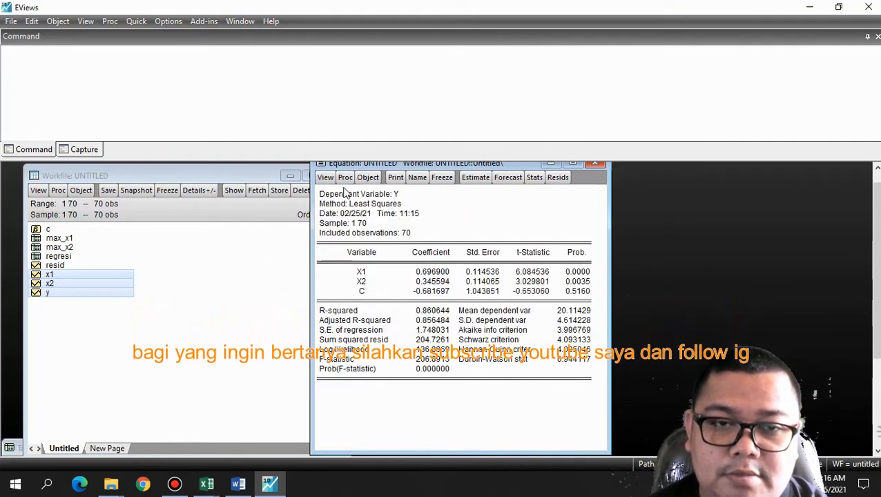
pyautogui.click(324, 178)
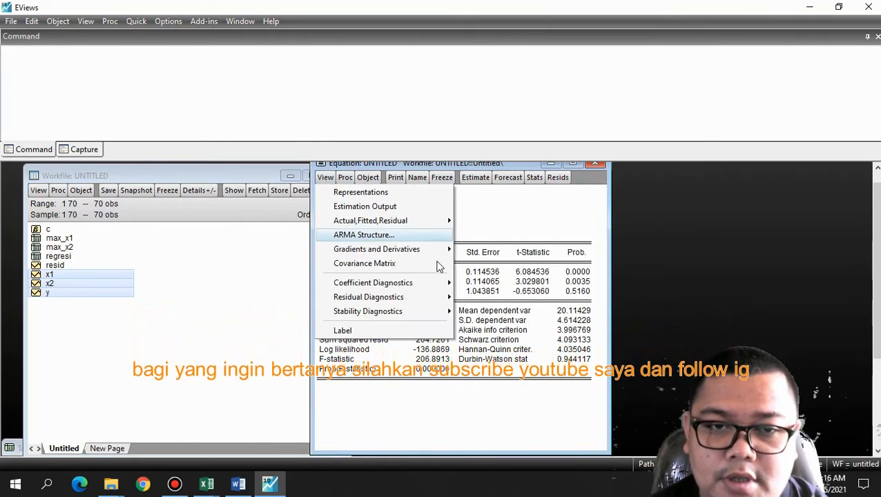
pyautogui.moveTo(424, 285)
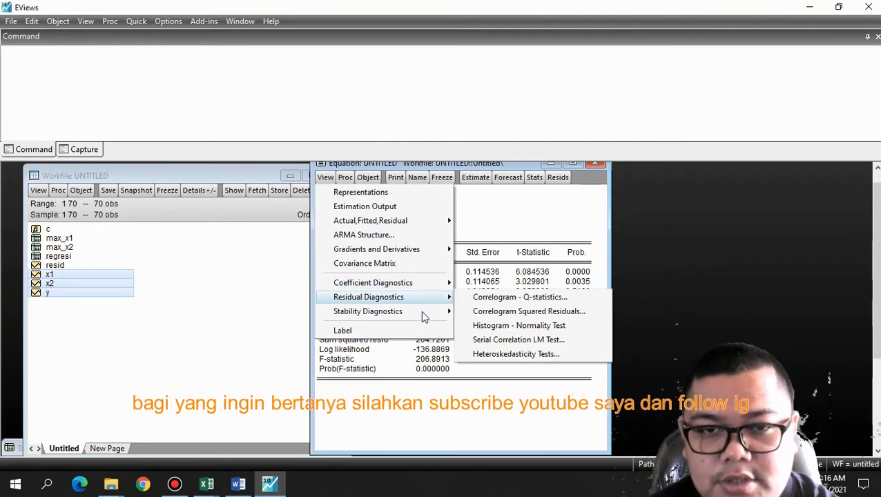
pyautogui.moveTo(424, 315)
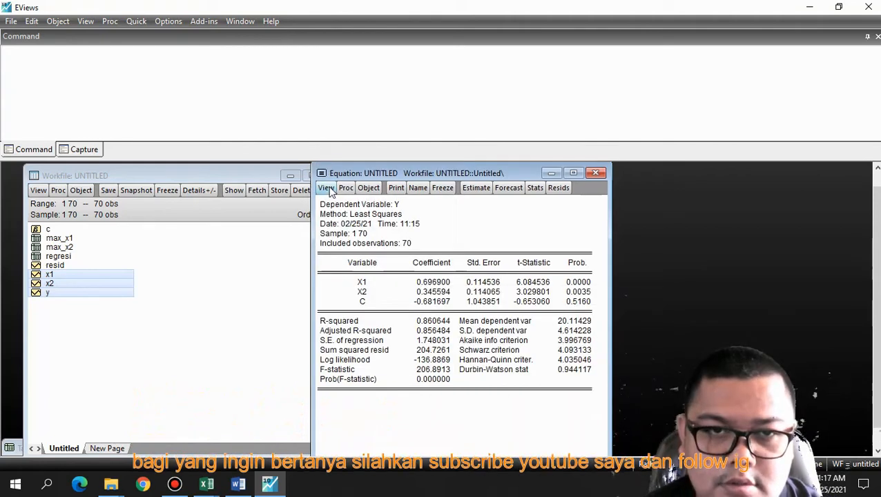
pyautogui.click(330, 189)
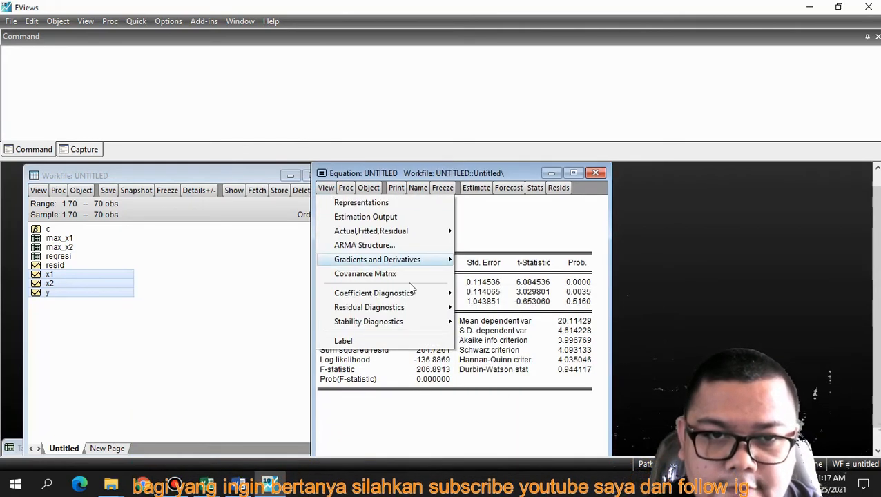
pyautogui.moveTo(408, 299)
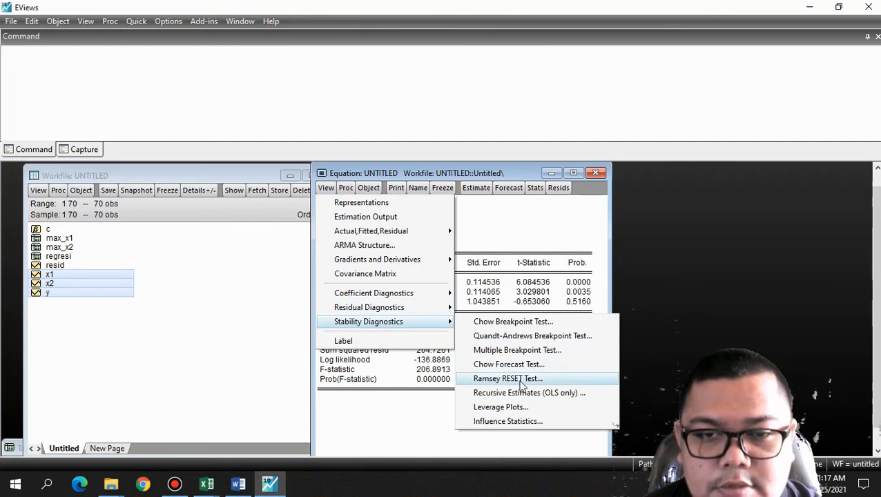
pyautogui.click(508, 379)
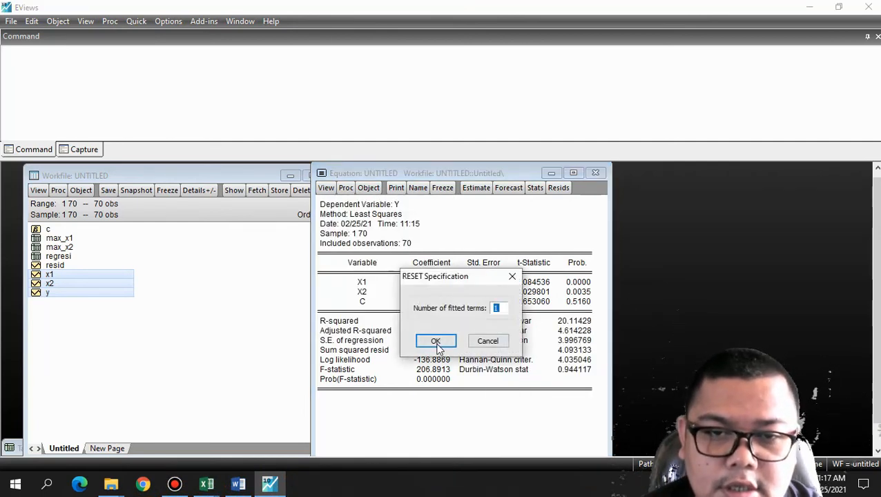
pyautogui.click(449, 340)
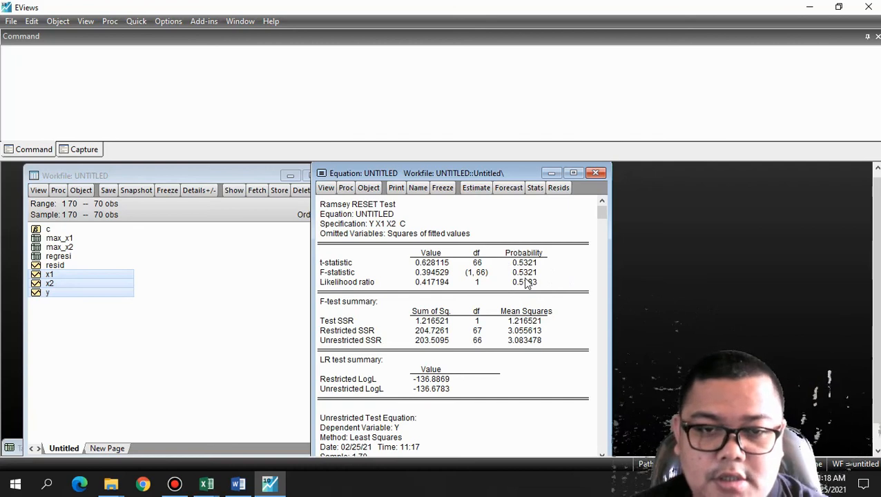
# Review the Ramsey RESET test output and close the untitled equation window
pyautogui.scroll(-1, 486, 287)
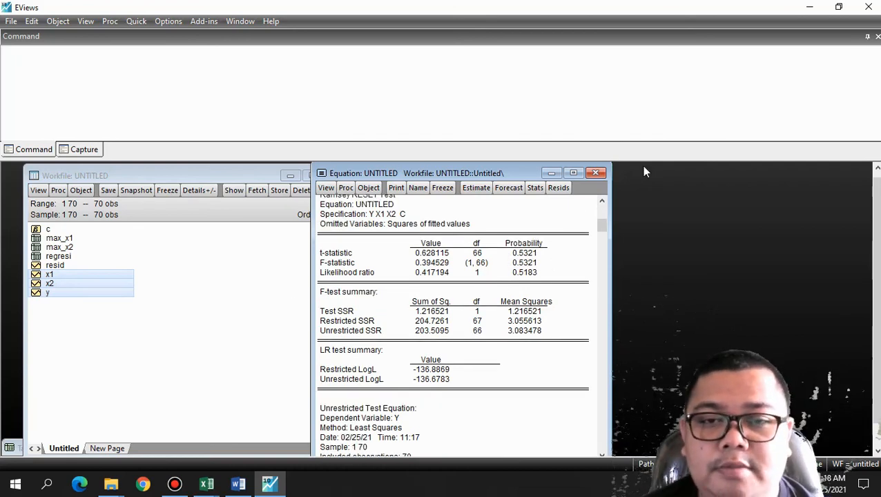
pyautogui.click(595, 172)
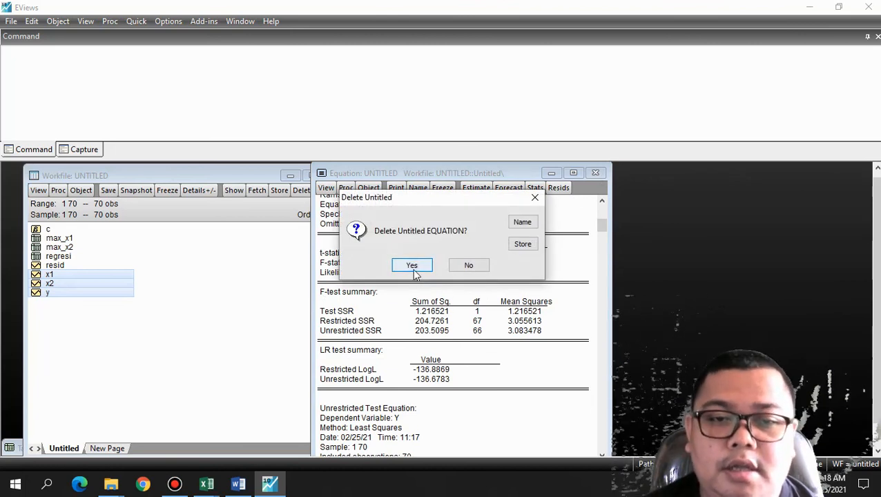